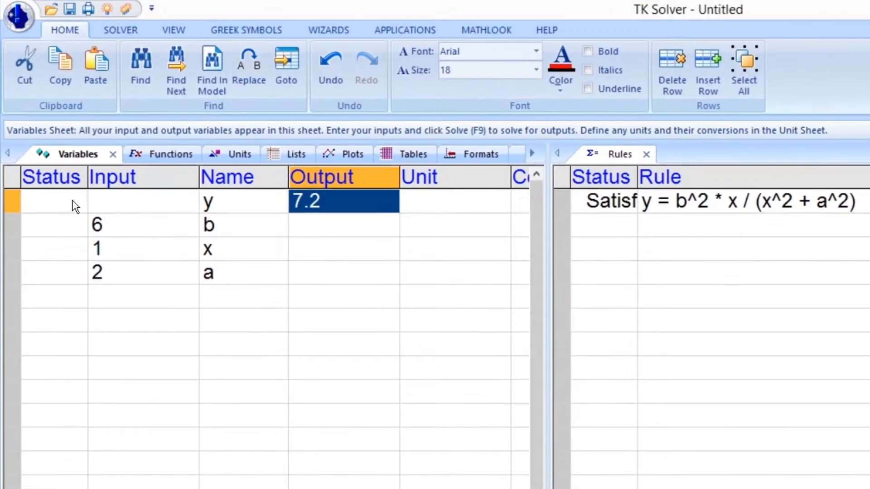
- Set the status of variables y and x to List in the Variables sheet
{"action": "left_click", "coordinate": [66, 202]}
{"action": "left_click", "coordinate": [66, 203]}
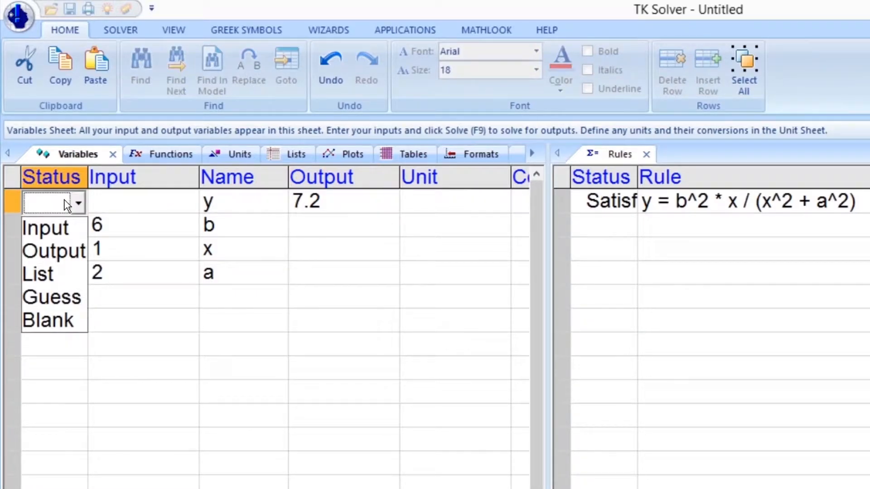
{"action": "left_click", "coordinate": [47, 272]}
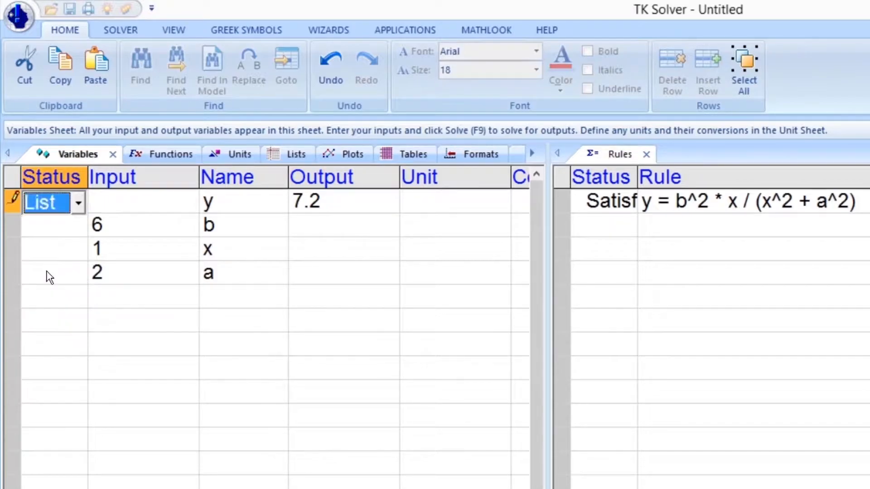
{"action": "left_click", "coordinate": [50, 251]}
{"action": "left_click", "coordinate": [50, 250]}
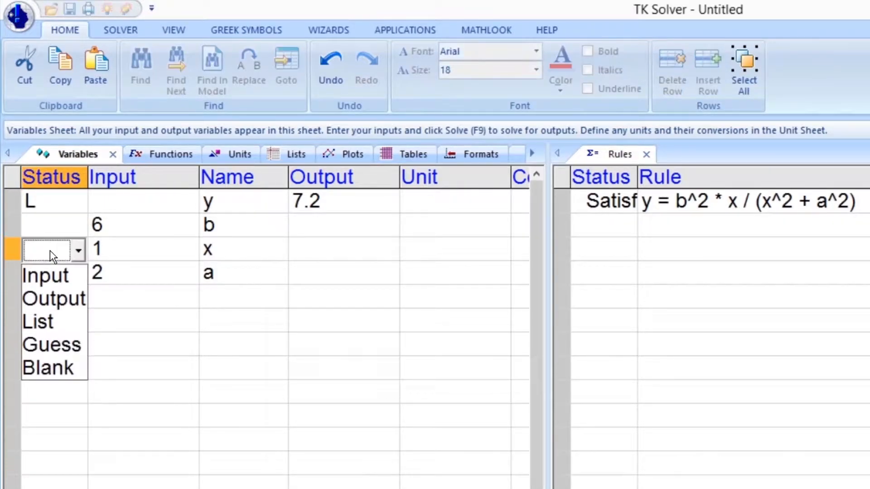
{"action": "left_click", "coordinate": [61, 323]}
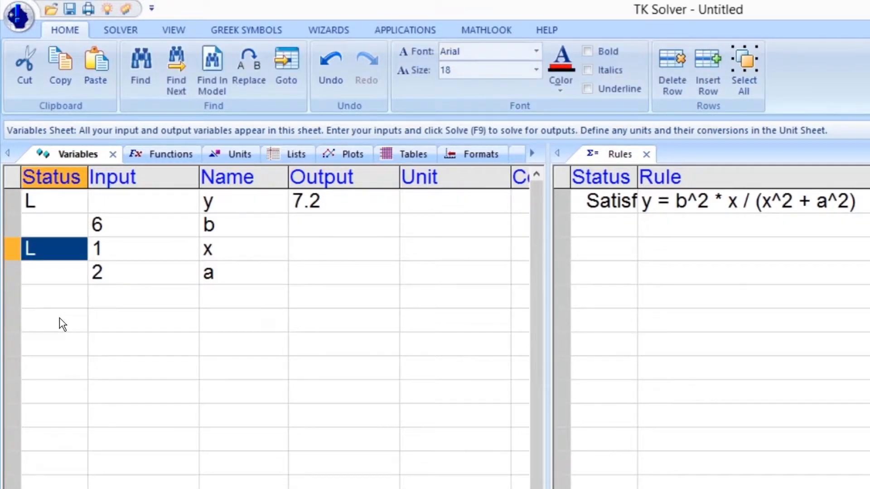
- Display the subsheet of list x from the Lists sheet
{"action": "left_click", "coordinate": [287, 155]}
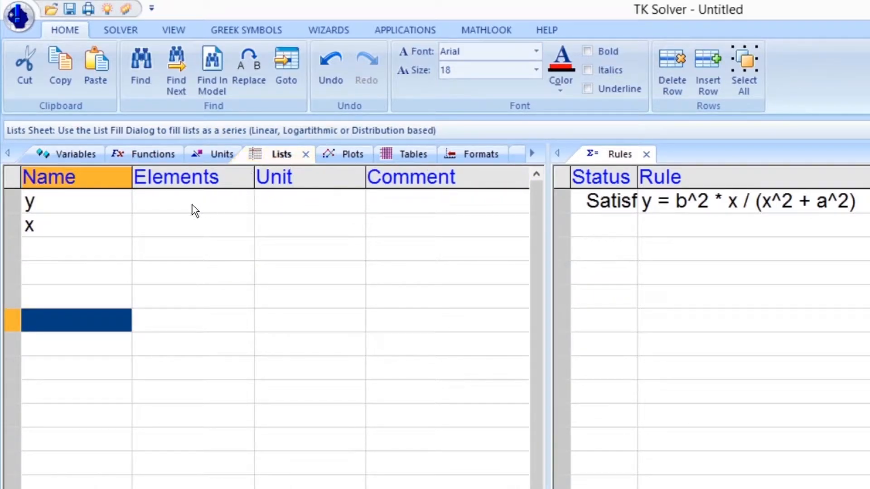
{"action": "left_click", "coordinate": [128, 234]}
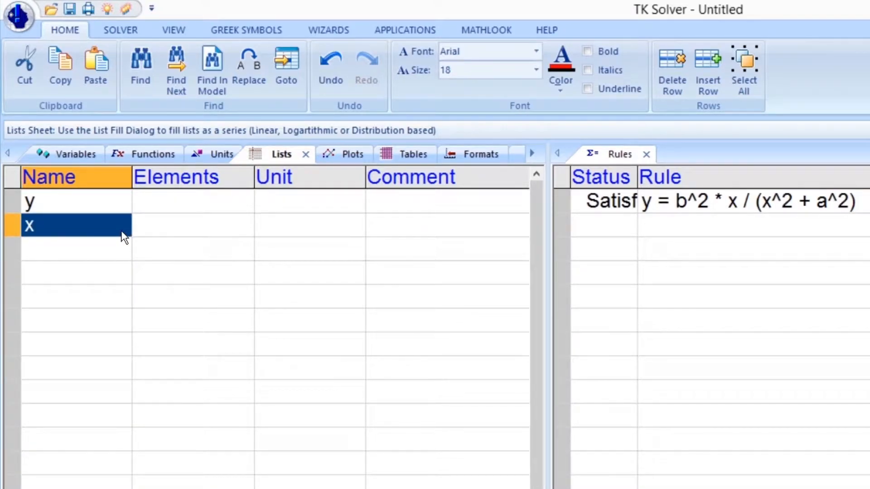
{"action": "right_click", "coordinate": [124, 237]}
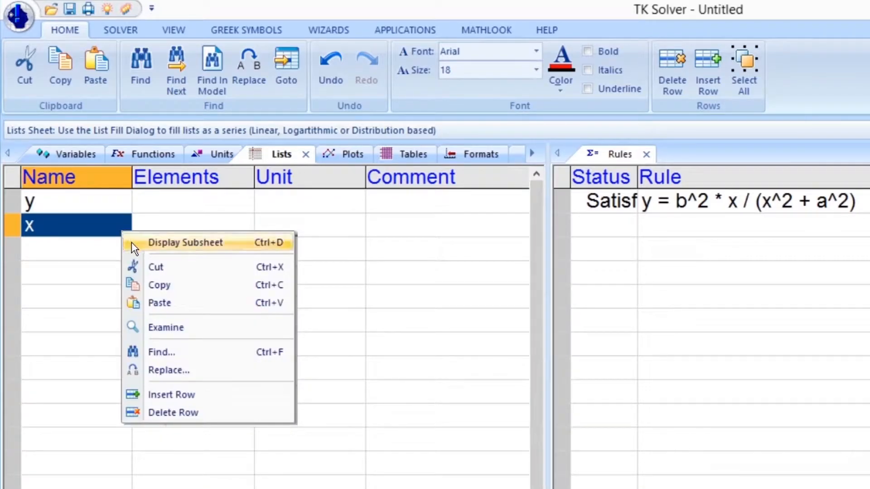
{"action": "left_click", "coordinate": [131, 241]}
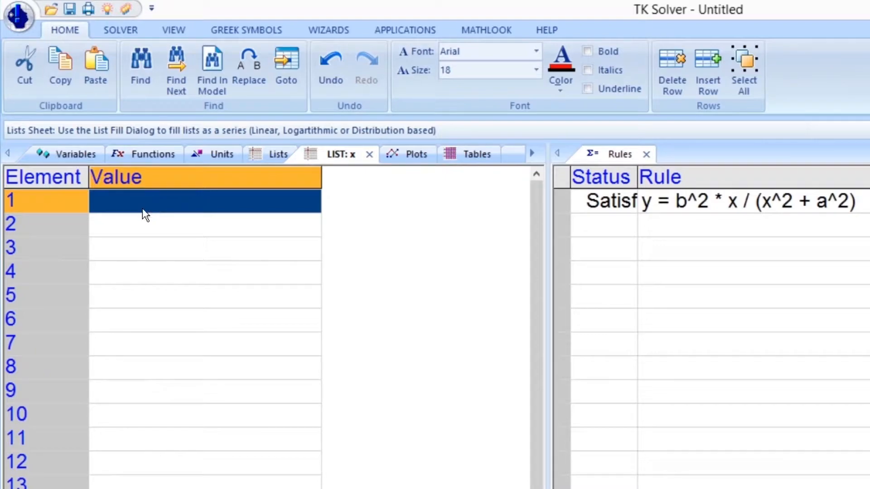
- Enter -10, -9.5 and -9 as the first three values of list x
{"action": "type", "text": "-10"}
{"action": "key", "text": "Return"}
{"action": "type", "text": "-9.5"}
{"action": "key", "text": "Return"}
{"action": "key", "text": "Down"}
{"action": "type", "text": "-9"}
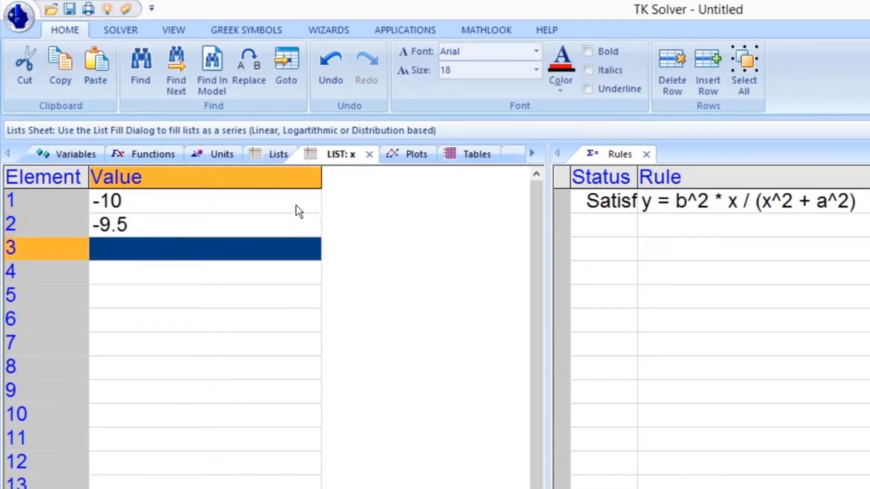
{"action": "key", "text": "Return"}
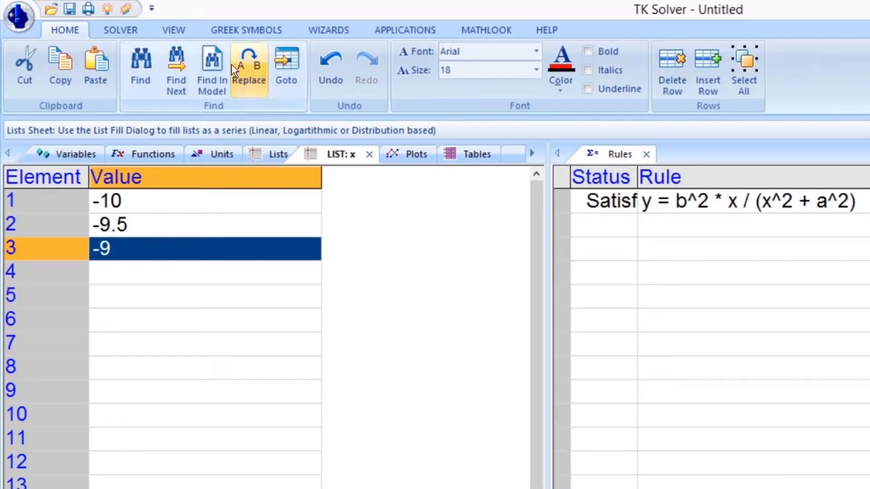
- Fill list x linearly by step with List Fill, starting at element 1, from -10 to 10 with step size 0.5, and review its values
{"action": "left_click", "coordinate": [120, 30]}
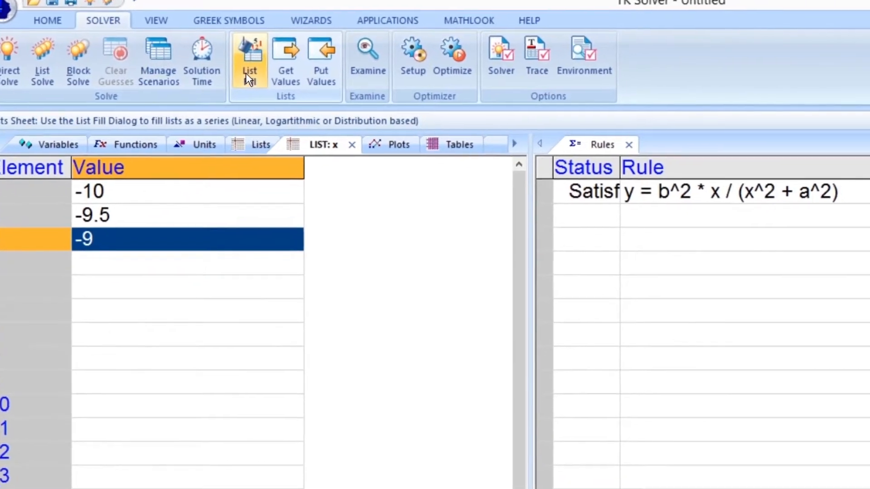
{"action": "left_click", "coordinate": [263, 79]}
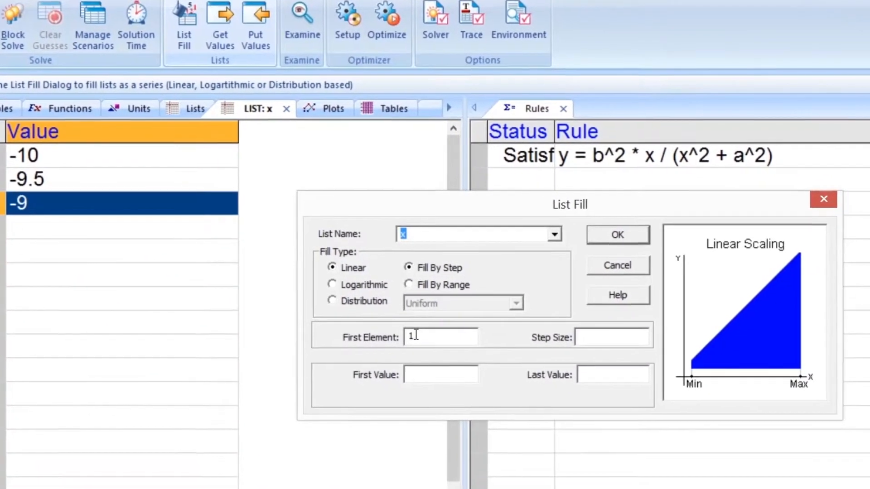
{"action": "left_click_drag", "start_coordinate": [434, 345], "coordinate": [423, 345]}
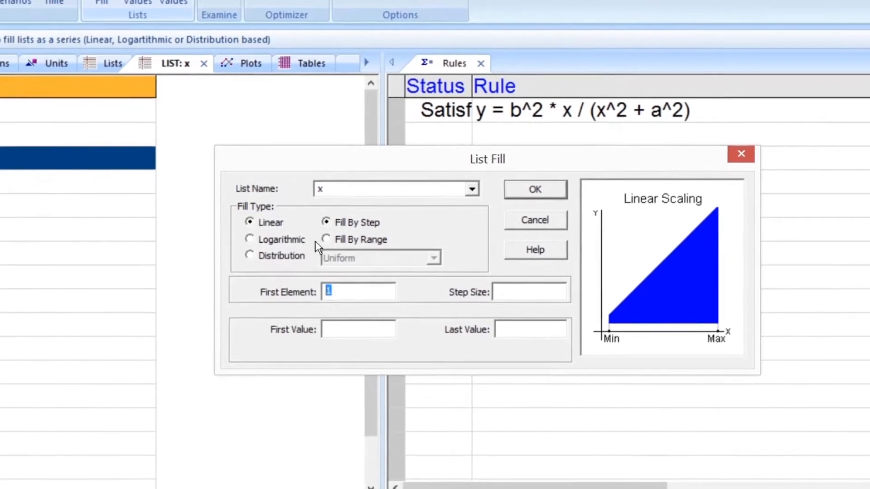
{"action": "left_click", "coordinate": [554, 311]}
{"action": "type", "text": "0.5"}
{"action": "left_click", "coordinate": [360, 322]}
{"action": "type", "text": "-10"}
{"action": "left_click", "coordinate": [483, 316]}
{"action": "type", "text": "10"}
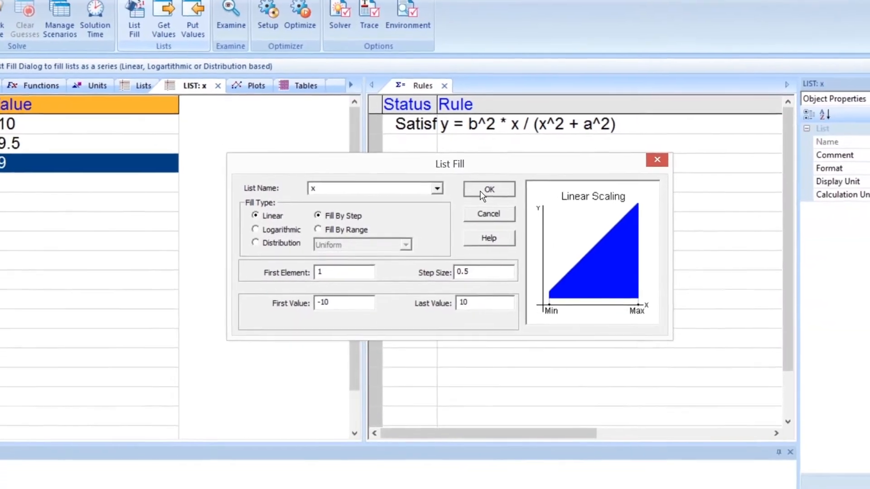
{"action": "left_click", "coordinate": [479, 191]}
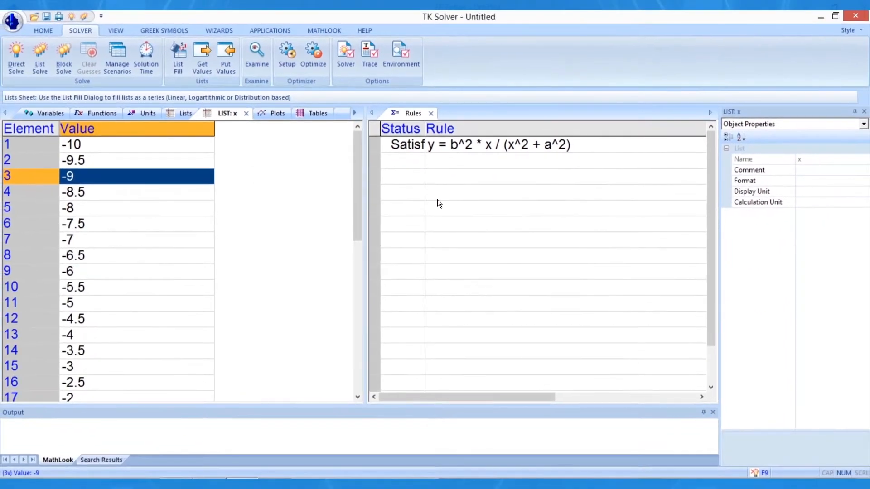
{"action": "scroll", "coordinate": [170, 175], "scroll_direction": "down", "scroll_amount": 3}
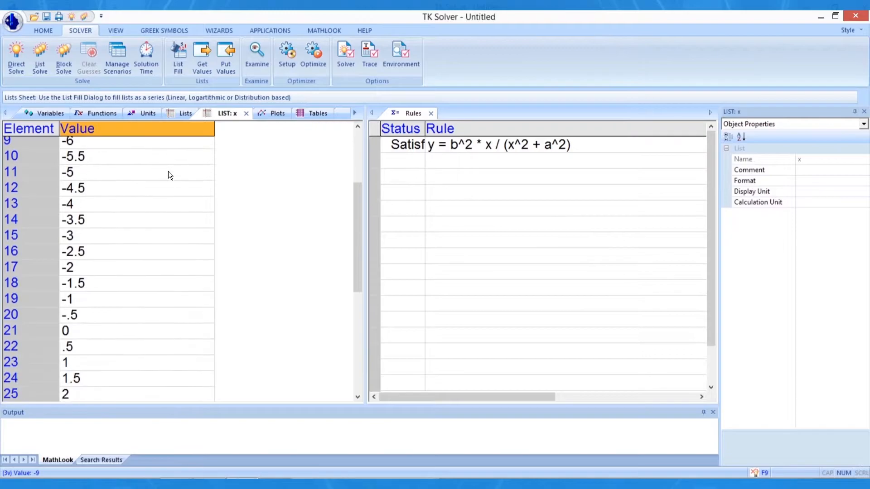
{"action": "scroll", "coordinate": [160, 198], "scroll_direction": "down", "scroll_amount": 5}
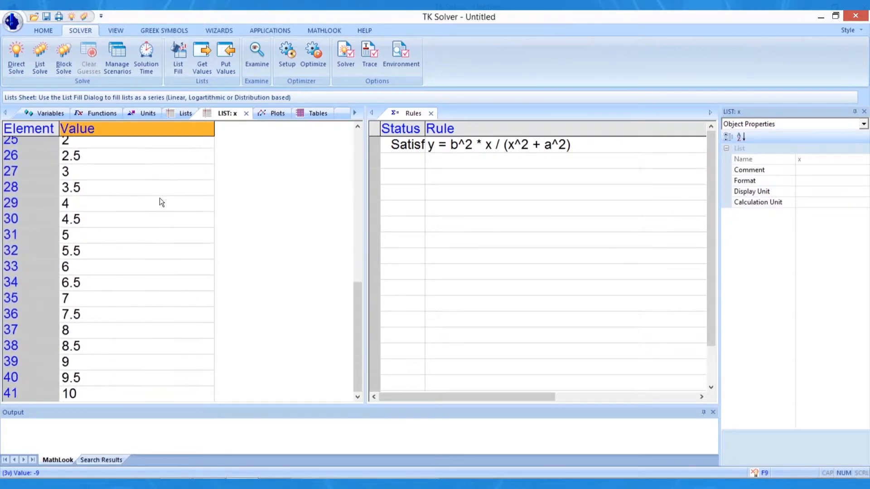
{"action": "scroll", "coordinate": [160, 198], "scroll_direction": "up", "scroll_amount": 8}
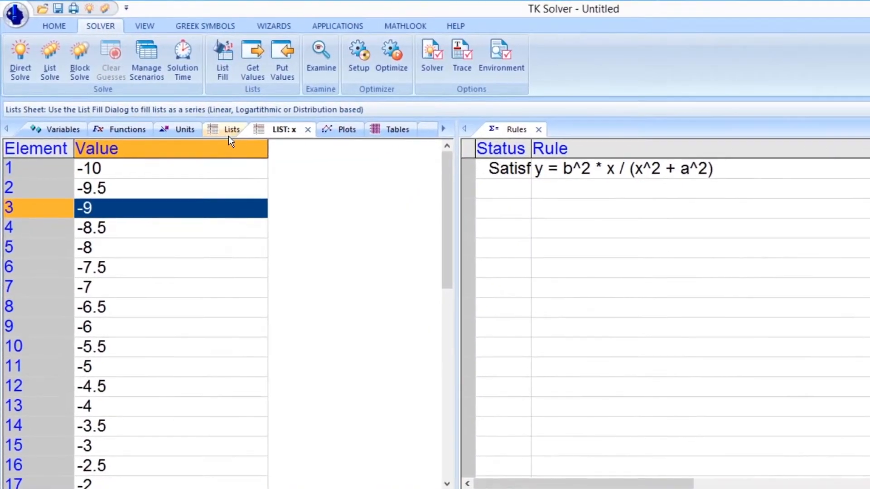
- Run List Solve for the model and display the subsheet of list y to review the solved values
{"action": "left_click", "coordinate": [197, 122]}
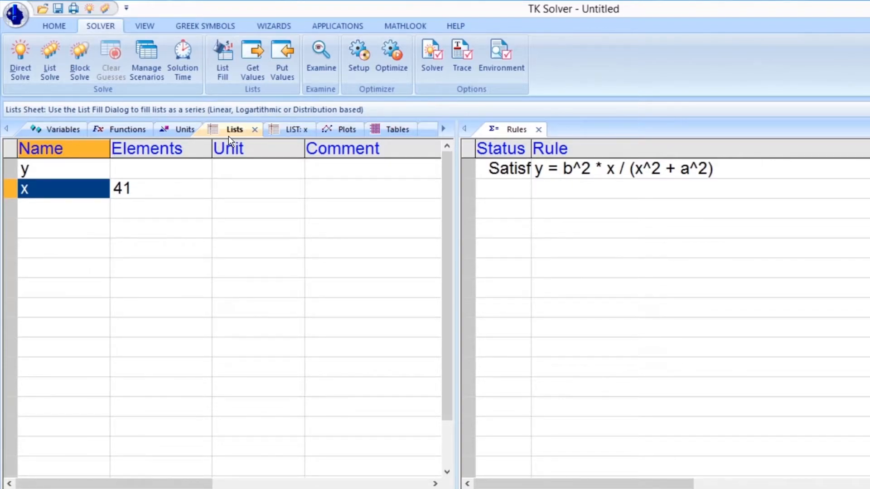
{"action": "left_click", "coordinate": [58, 63]}
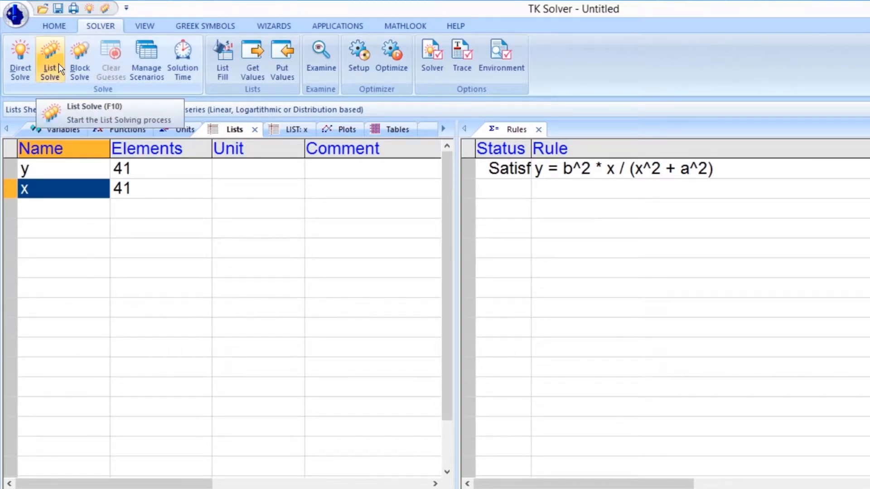
{"action": "left_click", "coordinate": [74, 176]}
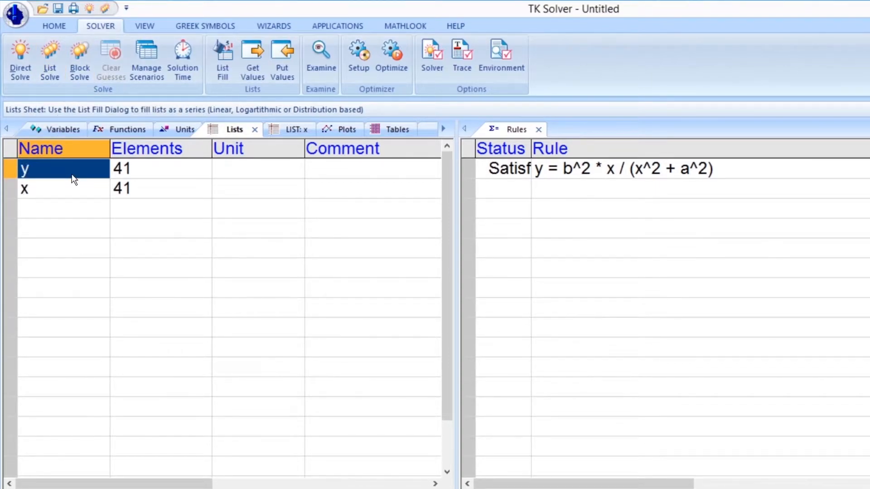
{"action": "right_click", "coordinate": [74, 179]}
{"action": "left_click", "coordinate": [109, 179]}
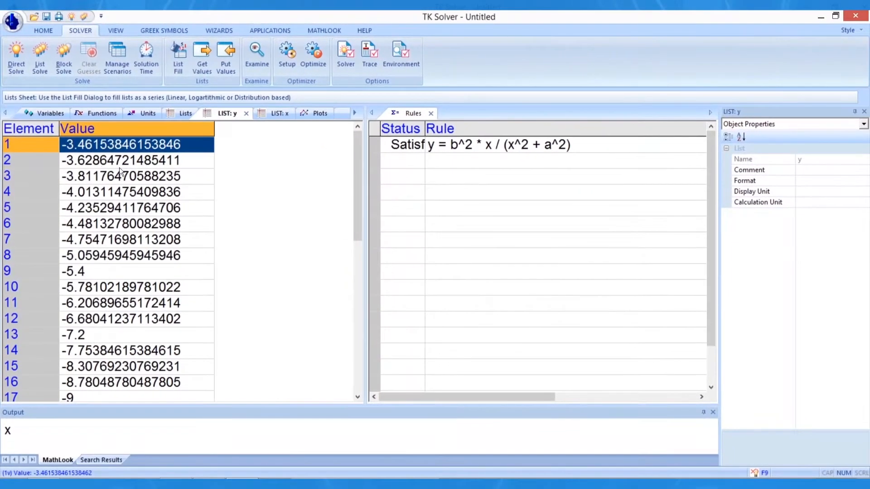
{"action": "scroll", "coordinate": [254, 229], "scroll_direction": "down", "scroll_amount": 7}
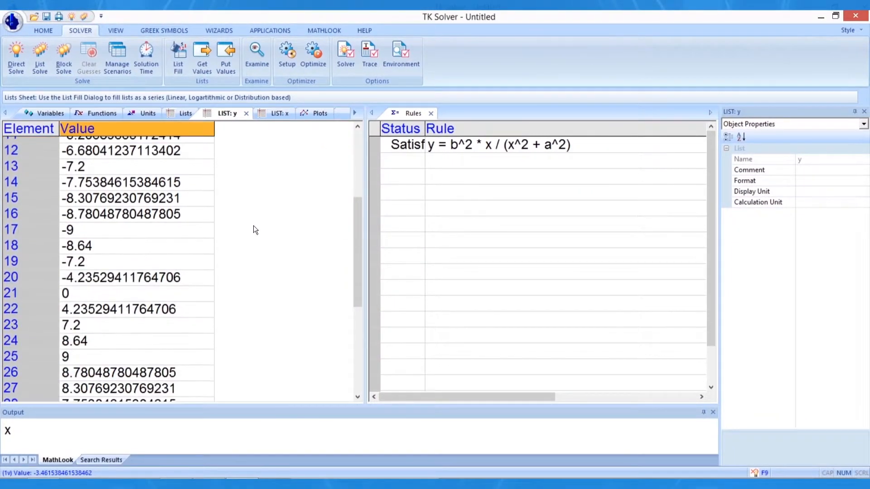
{"action": "scroll", "coordinate": [256, 230], "scroll_direction": "down", "scroll_amount": 1}
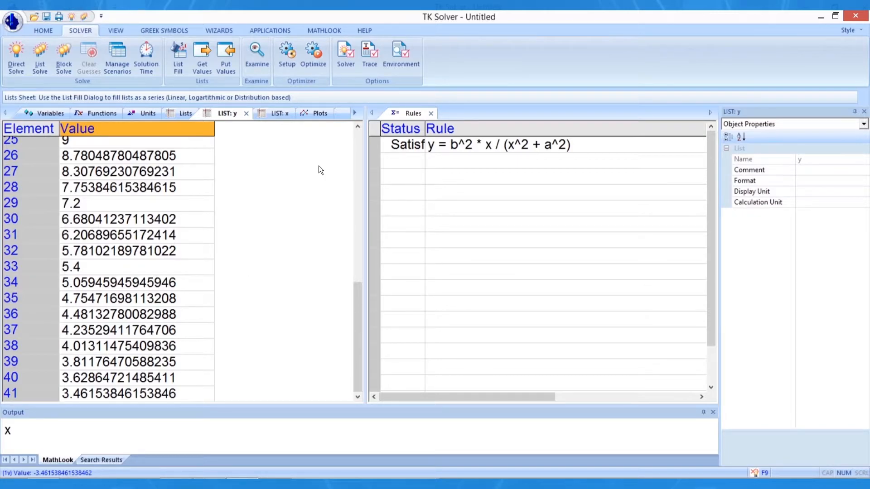
- Create a table named t1 in the Tables sheet
{"action": "left_click", "coordinate": [358, 112]}
{"action": "left_click", "coordinate": [358, 112]}
{"action": "left_click", "coordinate": [358, 113]}
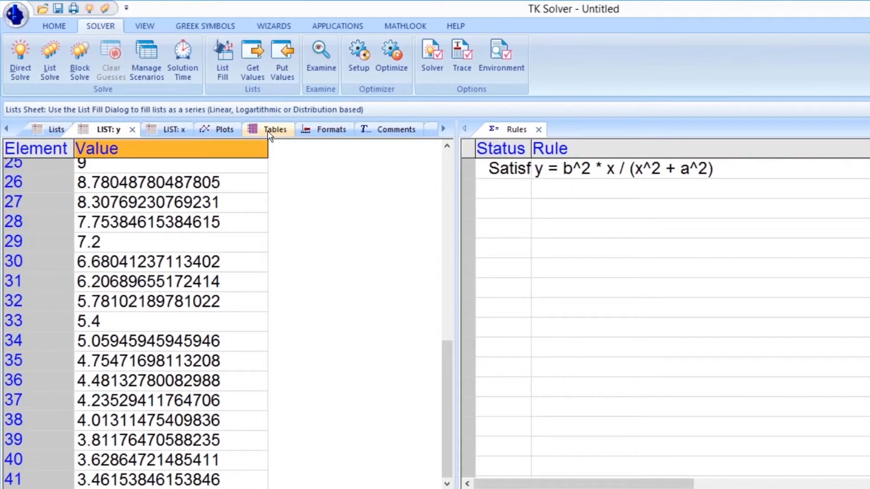
{"action": "left_click", "coordinate": [259, 125]}
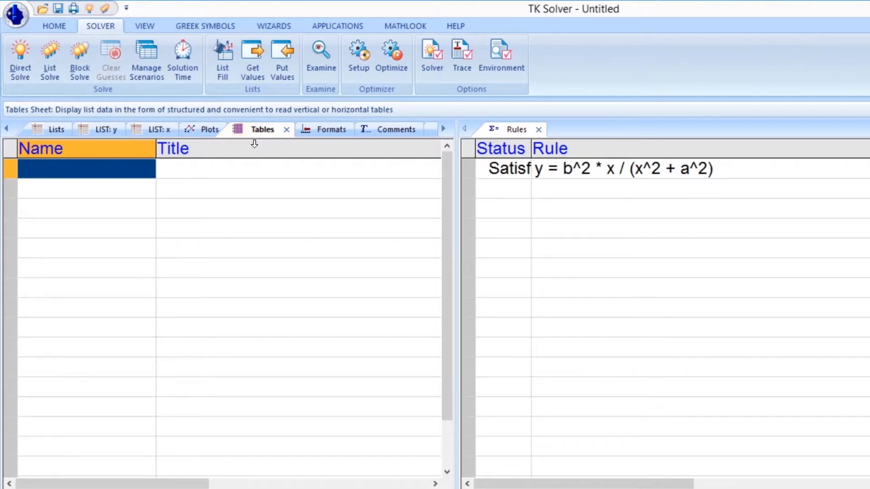
{"action": "left_click", "coordinate": [116, 171]}
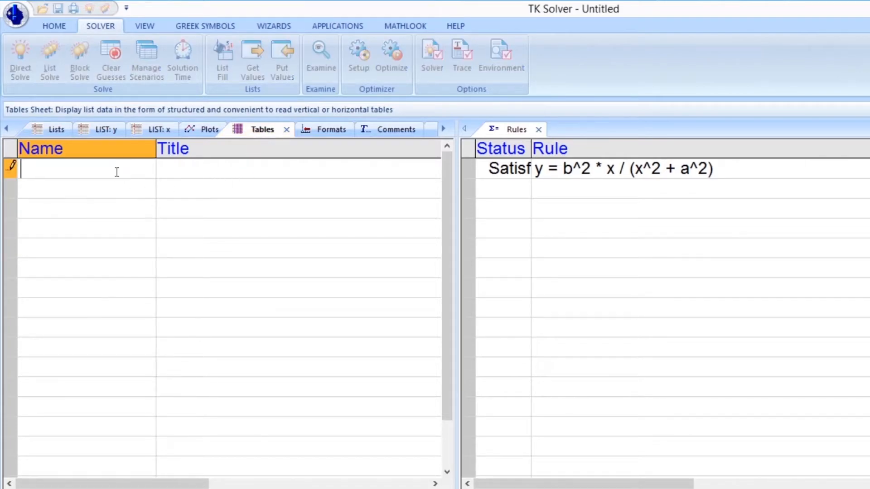
{"action": "type", "text": "t1"}
{"action": "key", "text": "Return"}
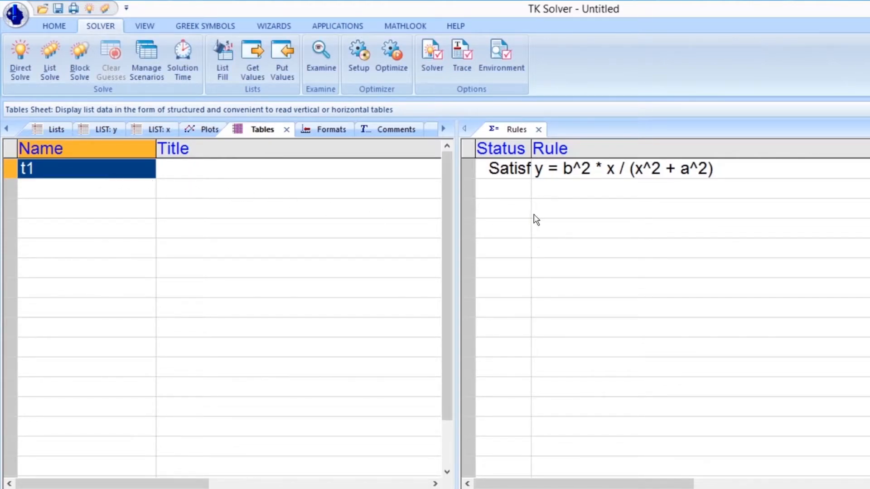
- Copy the equation from the Rules sheet and paste it as the title of table t1
{"action": "left_click", "coordinate": [604, 172]}
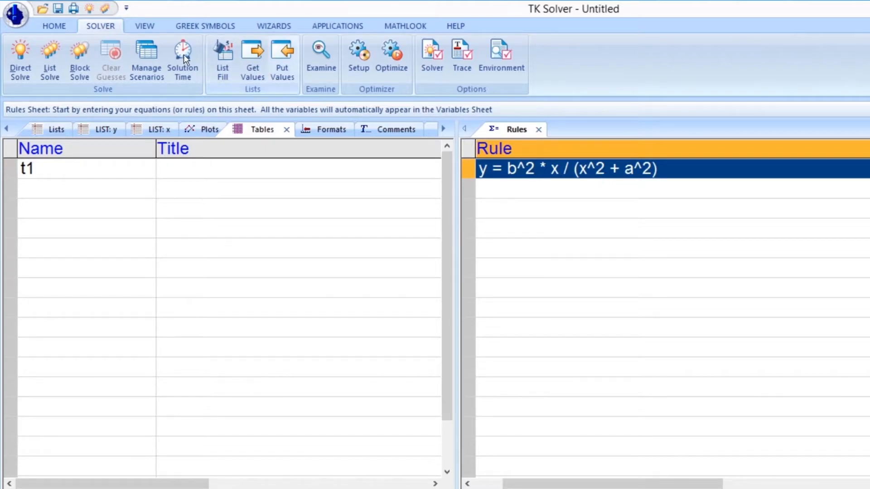
{"action": "left_click", "coordinate": [54, 25]}
{"action": "left_click", "coordinate": [50, 64]}
{"action": "left_click", "coordinate": [187, 170]}
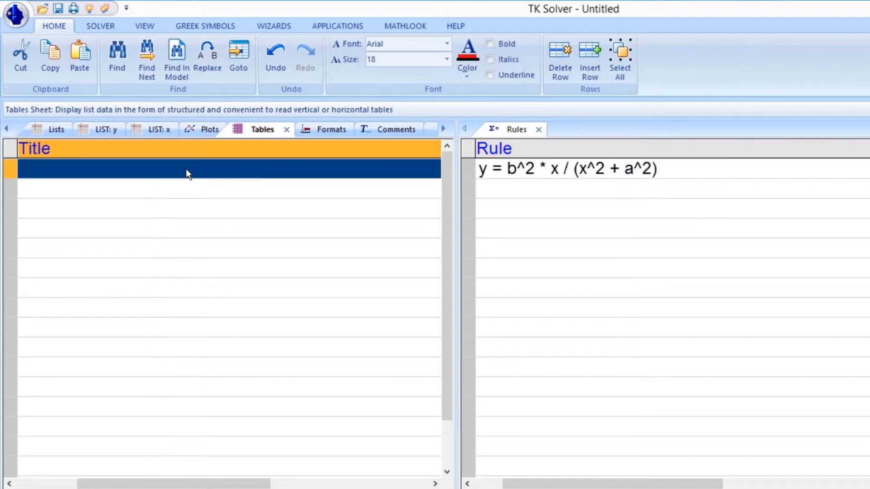
{"action": "left_click", "coordinate": [74, 61]}
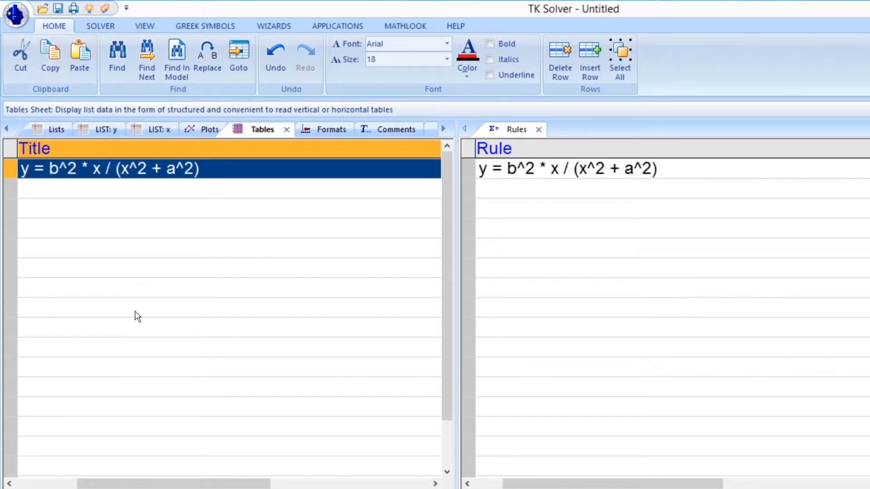
{"action": "left_click_drag", "start_coordinate": [127, 483], "coordinate": [39, 471]}
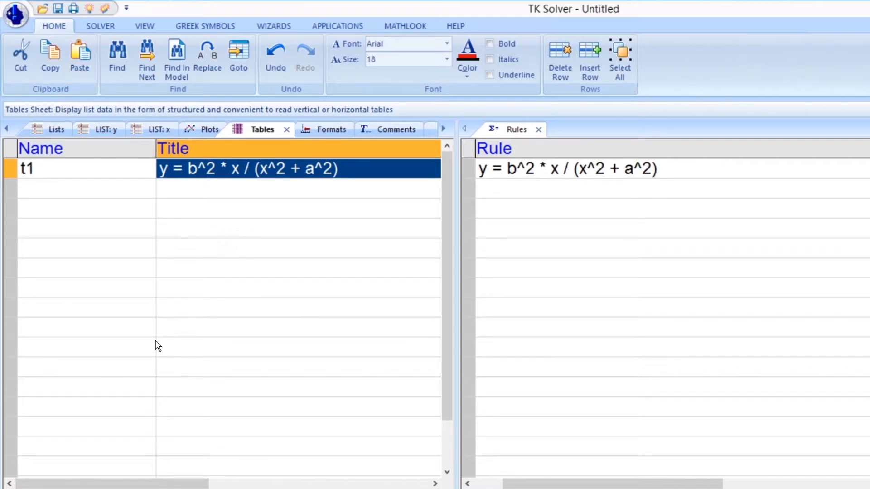
- Display the subsheet of table t1 and add lists x and y to it
{"action": "right_click", "coordinate": [366, 170]}
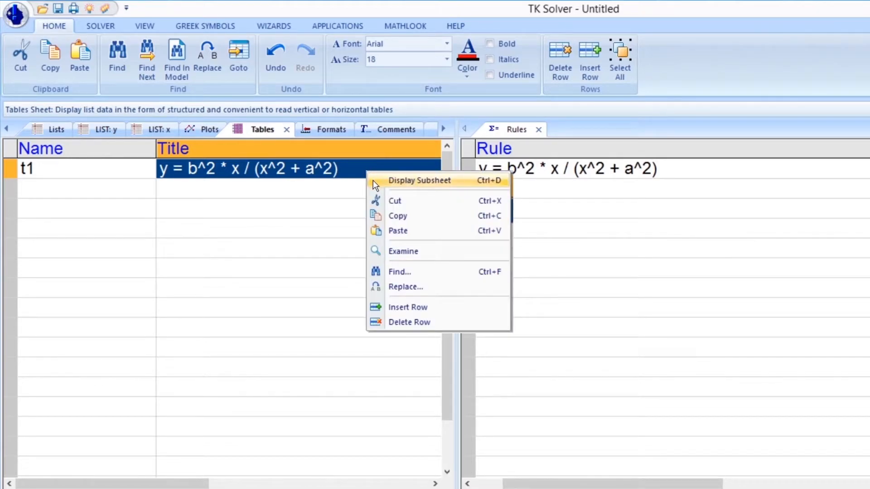
{"action": "left_click", "coordinate": [374, 181]}
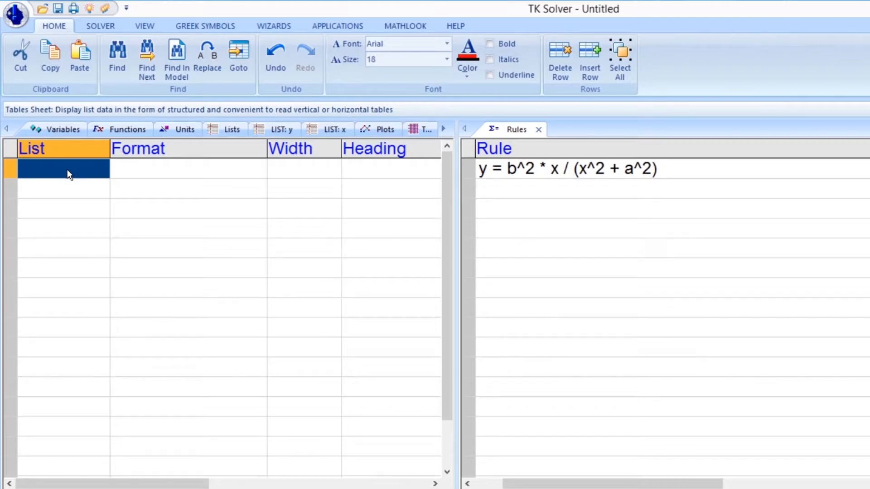
{"action": "type", "text": "x"}
{"action": "key", "text": "Return"}
{"action": "type", "text": "y"}
{"action": "key", "text": "Return"}
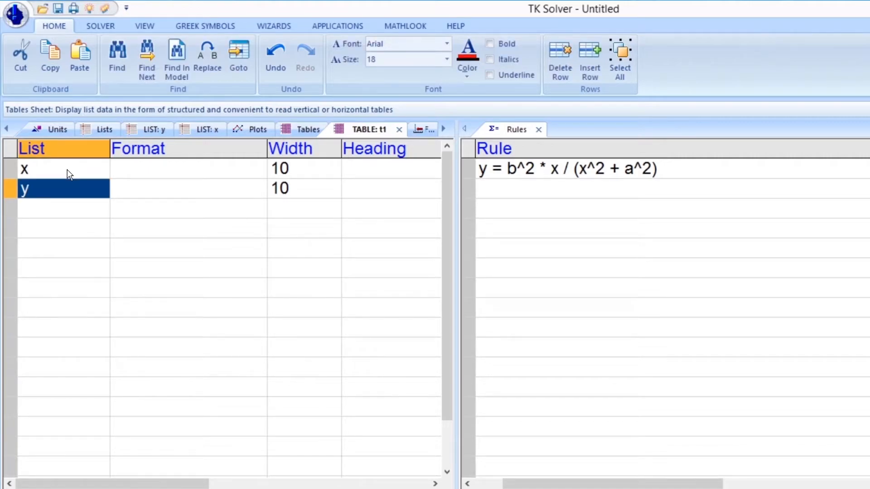
- Display table t1 as an interactive table and review its x and y values down to the last element
{"action": "left_click", "coordinate": [326, 176]}
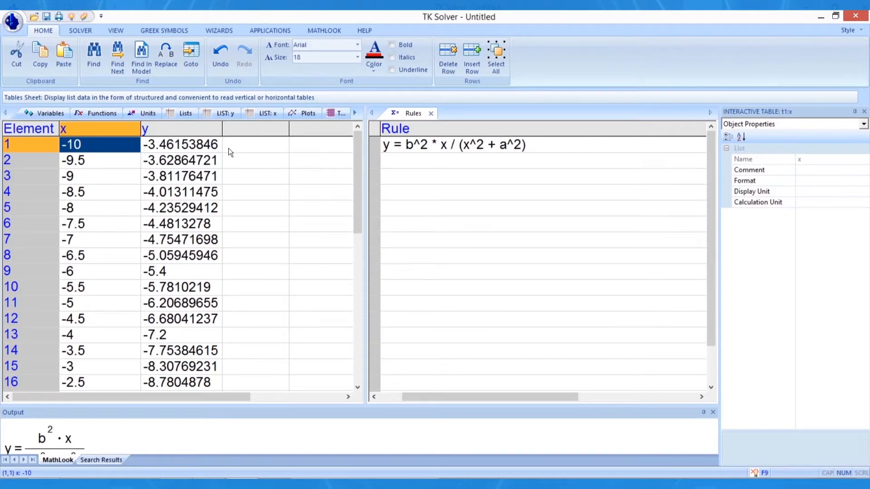
{"action": "scroll", "coordinate": [230, 159], "scroll_direction": "down", "scroll_amount": 5}
{"action": "scroll", "coordinate": [247, 182], "scroll_direction": "down", "scroll_amount": 4}
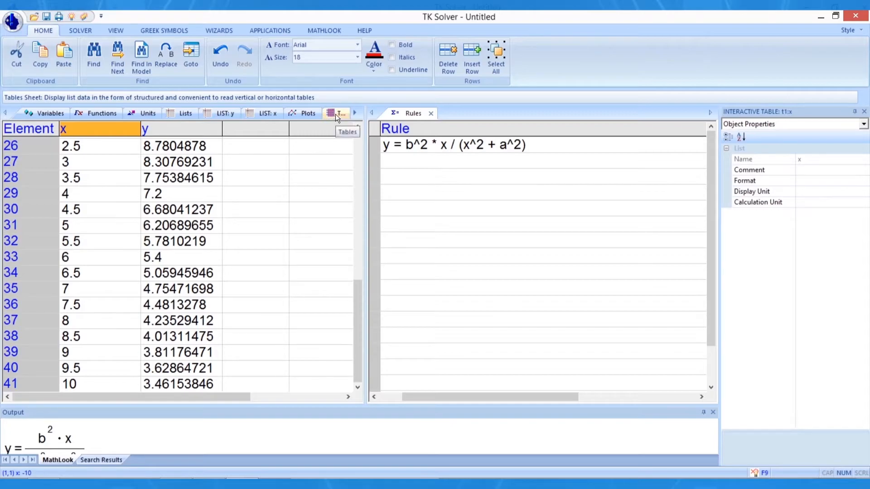
- Move the Tables sheet into the pane with the Rules sheet and create a line chart named p1 in the Plots sheet
{"action": "left_click_drag", "start_coordinate": [335, 113], "coordinate": [485, 116]}
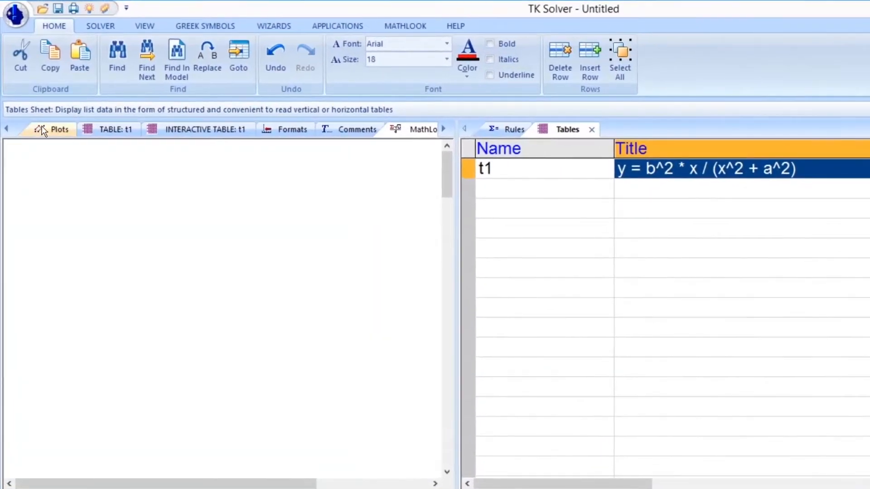
{"action": "left_click", "coordinate": [42, 130]}
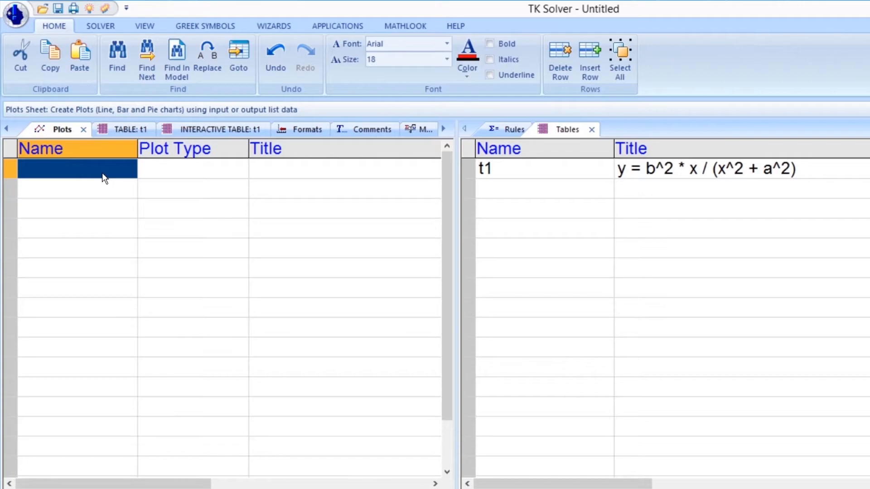
{"action": "type", "text": "p1"}
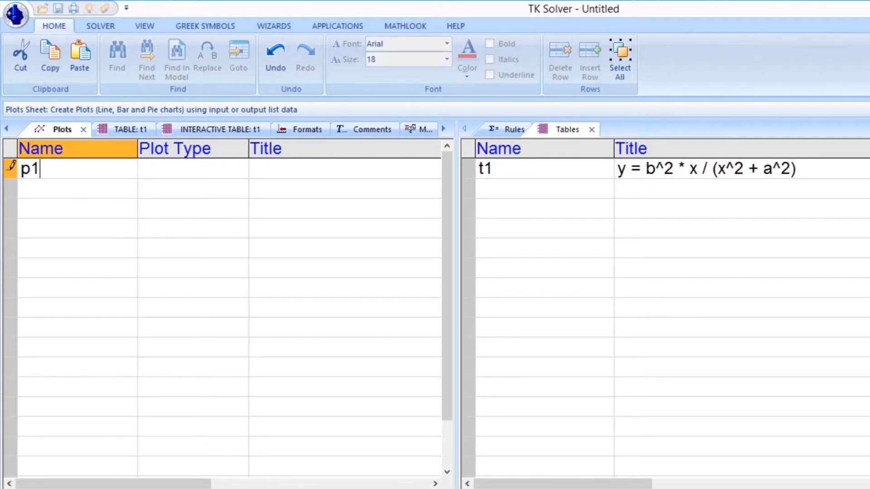
{"action": "key", "text": "Return"}
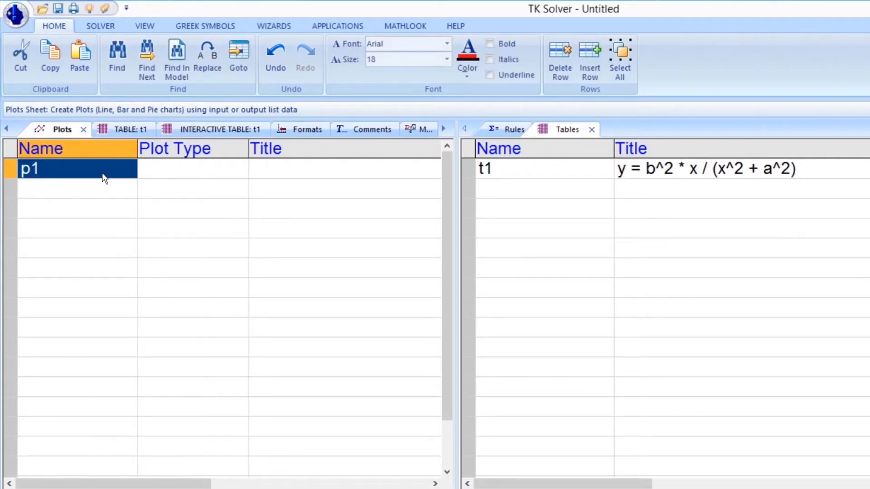
{"action": "left_click", "coordinate": [156, 170]}
{"action": "left_click", "coordinate": [158, 170]}
{"action": "left_click", "coordinate": [167, 192]}
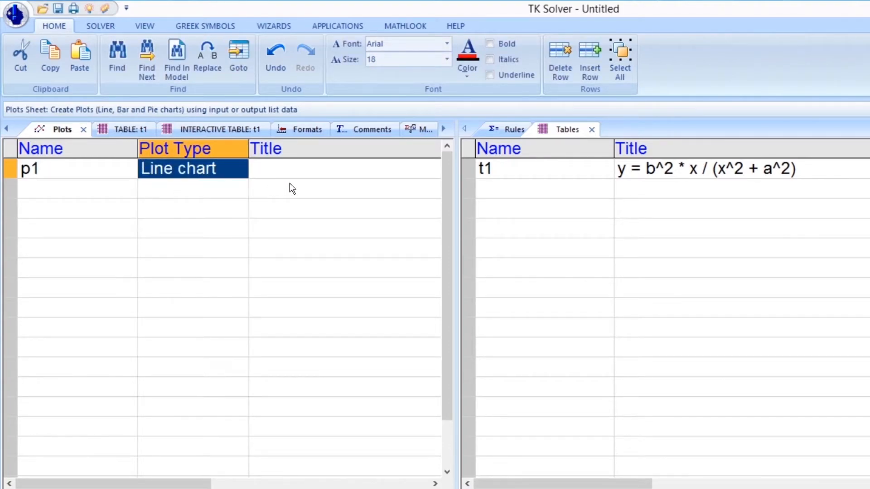
- Display the subsheet of plot p1 and assign list x to the X-axis and list y to the Y-axis
{"action": "right_click", "coordinate": [306, 167]}
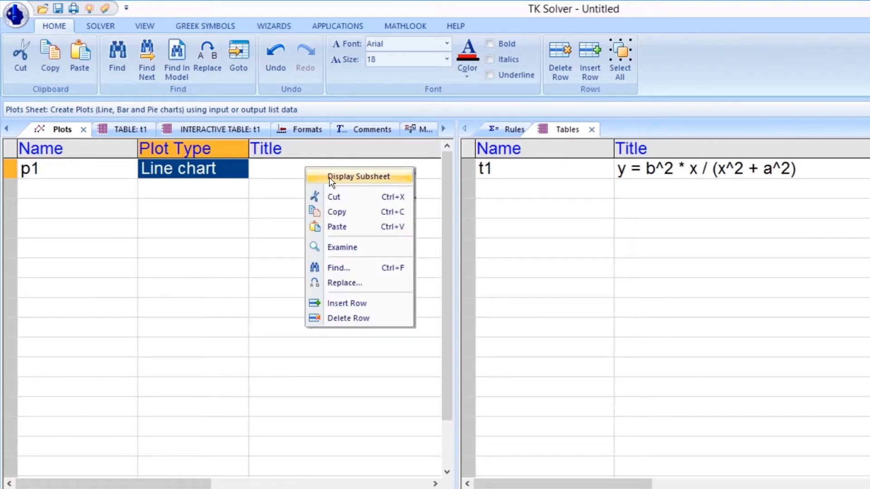
{"action": "left_click", "coordinate": [331, 177]}
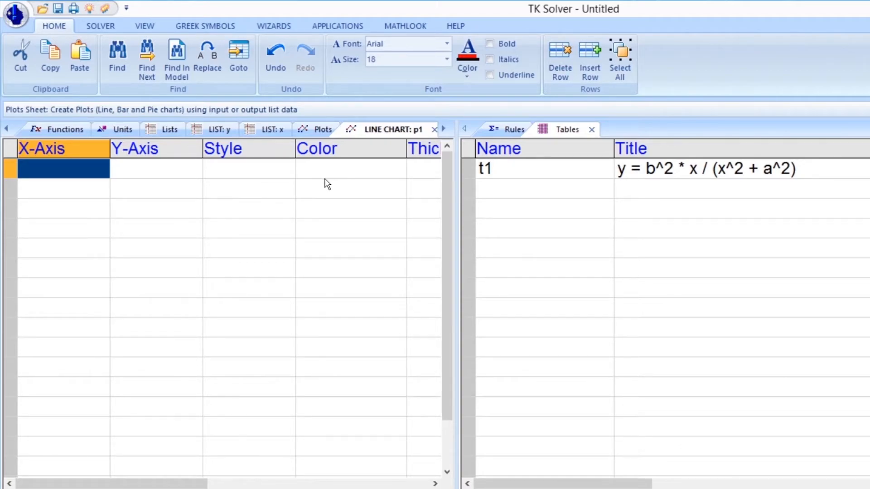
{"action": "type", "text": "x"}
{"action": "key", "text": "Return"}
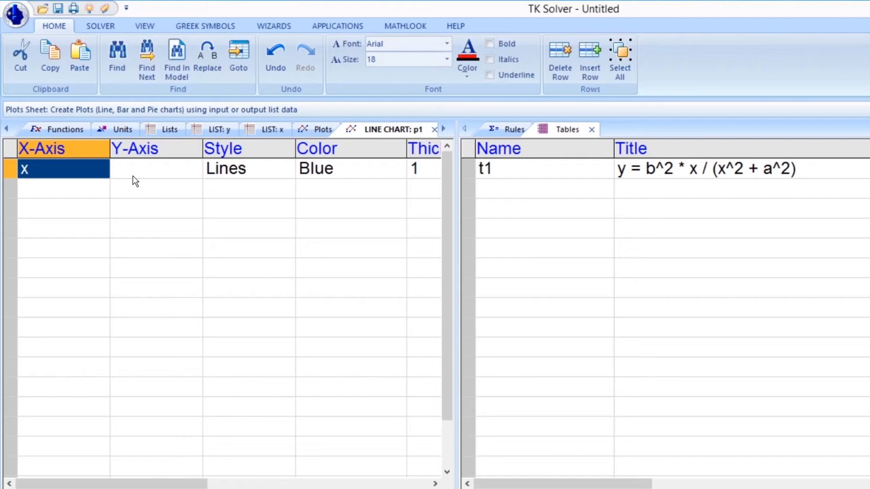
{"action": "left_click", "coordinate": [133, 176]}
{"action": "type", "text": "y"}
{"action": "key", "text": "Return"}
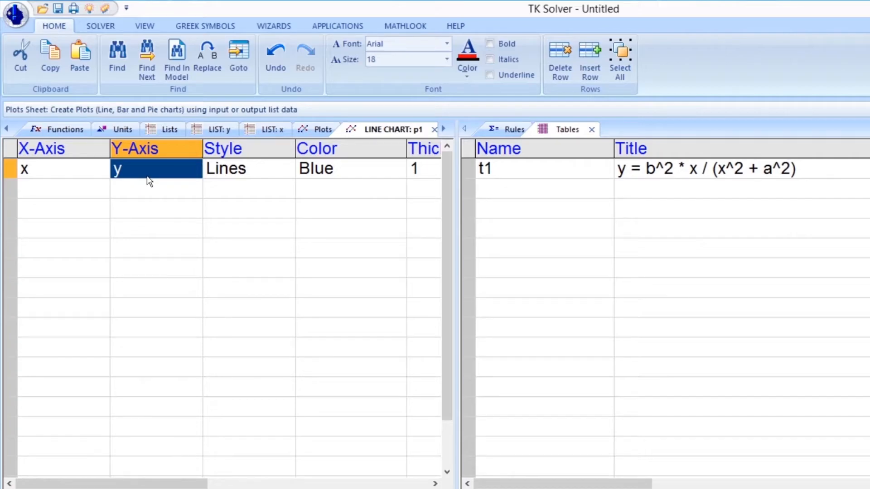
- Display plot p1 and move its window into the pane with the Rules and Tables sheets
{"action": "left_click", "coordinate": [145, 27]}
{"action": "left_click", "coordinate": [197, 74]}
{"action": "left_click", "coordinate": [210, 93]}
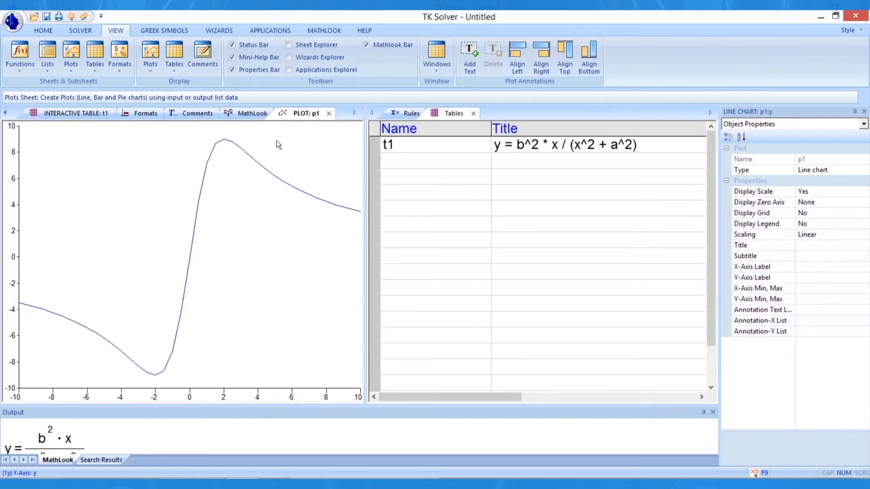
{"action": "left_click_drag", "start_coordinate": [298, 120], "coordinate": [501, 109]}
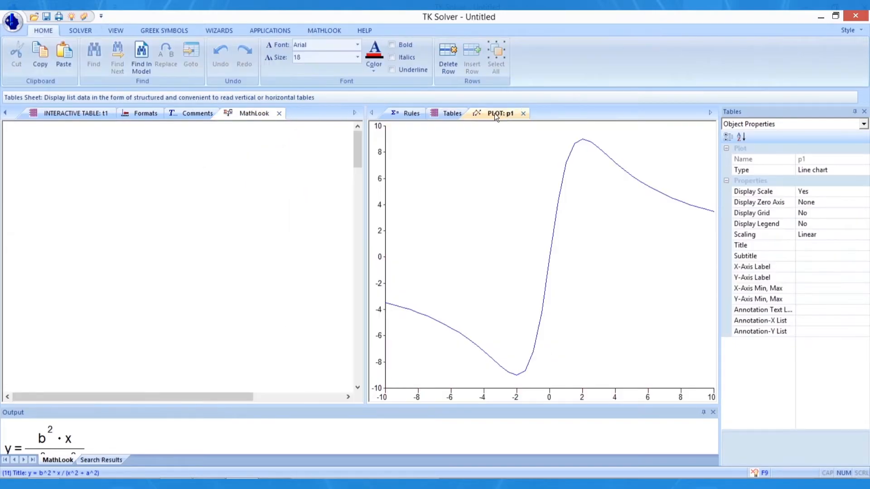
- Return to the Plots sheet, widen the object properties and set Display Zero Axis to Both for plot p1
{"action": "left_click", "coordinate": [6, 113]}
{"action": "left_click", "coordinate": [6, 114]}
{"action": "left_click", "coordinate": [131, 113]}
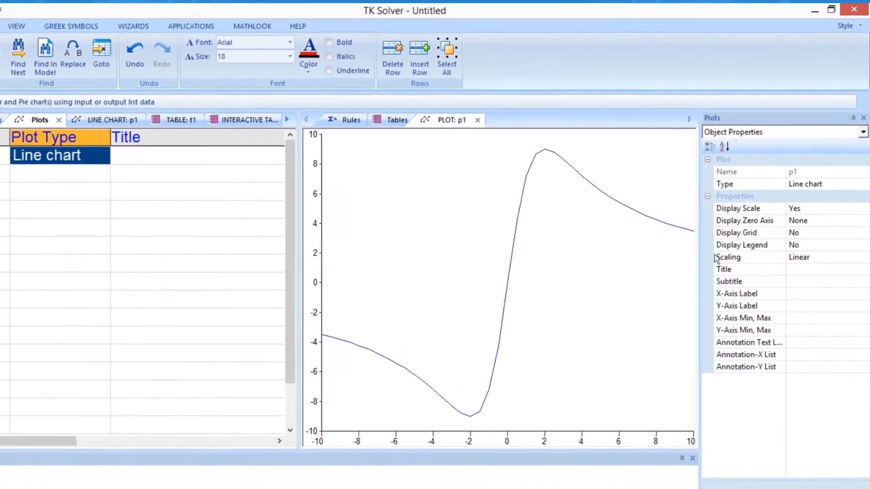
{"action": "left_click_drag", "start_coordinate": [689, 267], "coordinate": [681, 264]}
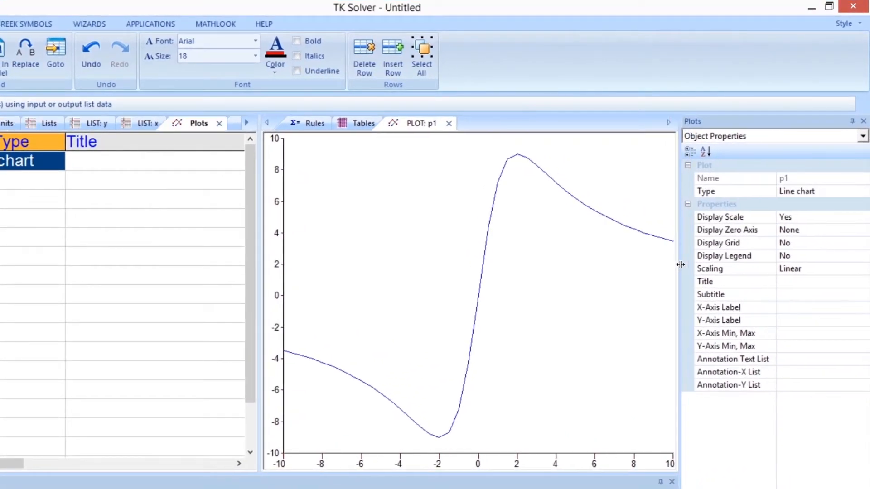
{"action": "left_click", "coordinate": [821, 231]}
{"action": "left_click", "coordinate": [861, 230]}
{"action": "left_click", "coordinate": [807, 275]}
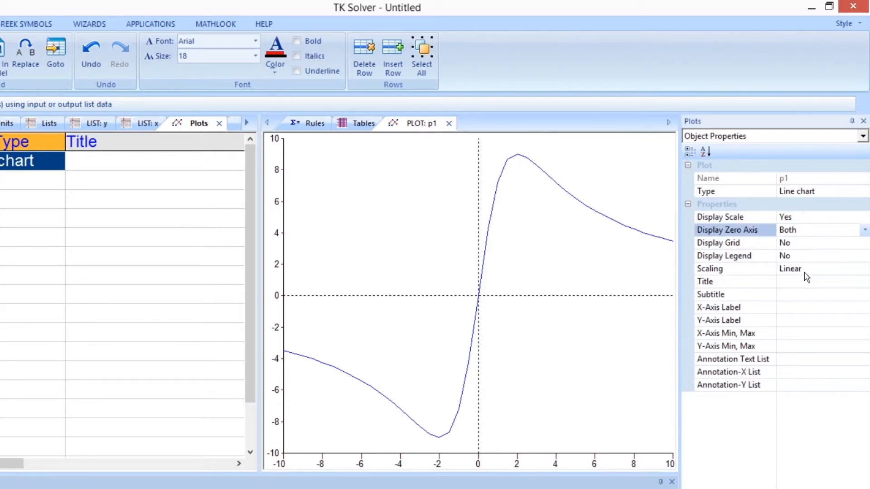
- Set plot p1's subtitle to "a=2, b=6" and label its axes x and y
{"action": "left_click", "coordinate": [798, 294]}
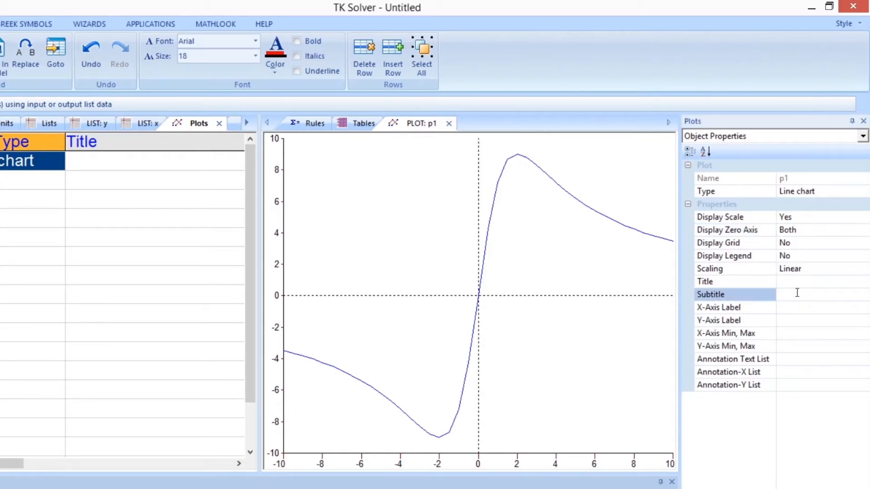
{"action": "type", "text": "a=2, b=6"}
{"action": "key", "text": "Return"}
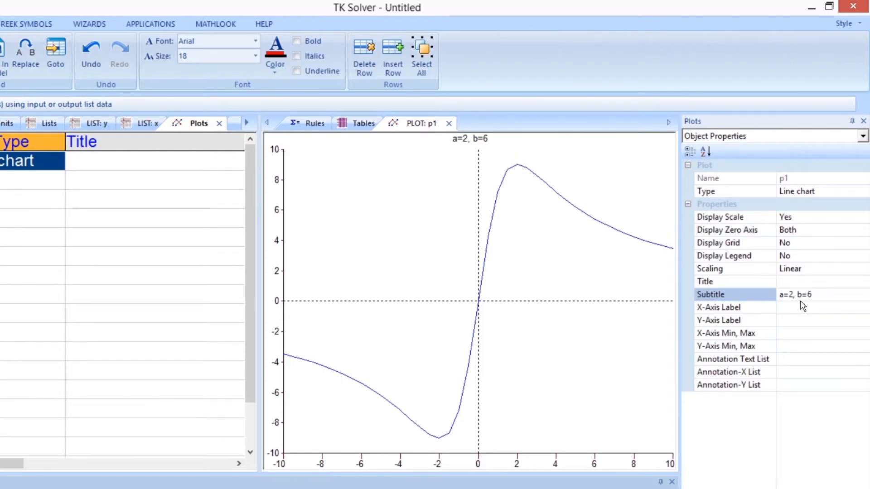
{"action": "left_click", "coordinate": [804, 308]}
{"action": "type", "text": "x"}
{"action": "key", "text": "Return"}
{"action": "left_click", "coordinate": [794, 321]}
{"action": "type", "text": "y"}
{"action": "key", "text": "Return"}
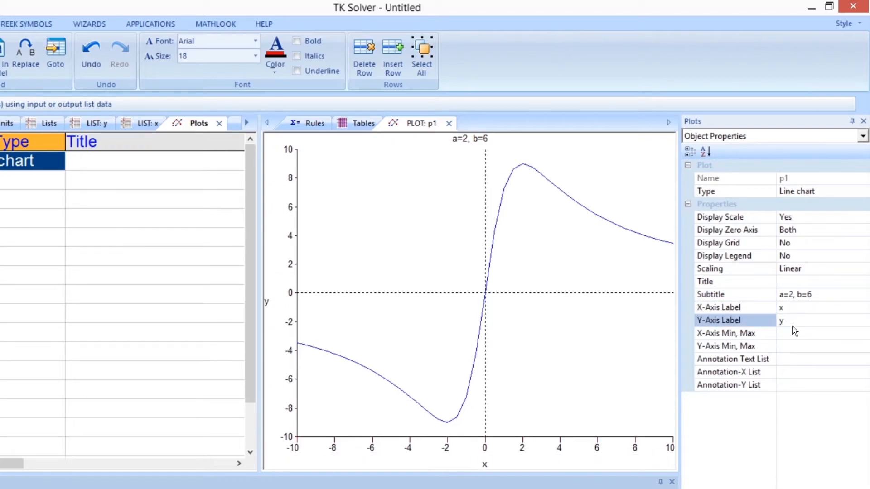
{"action": "left_click", "coordinate": [161, 340]}
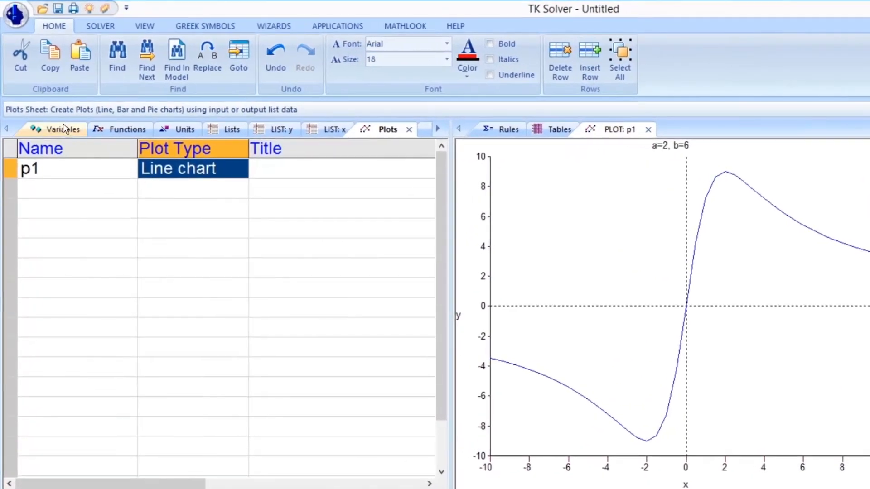
- Set the input of variable a to 3 in the Variables sheet and run Direct Solve
{"action": "left_click", "coordinate": [63, 125]}
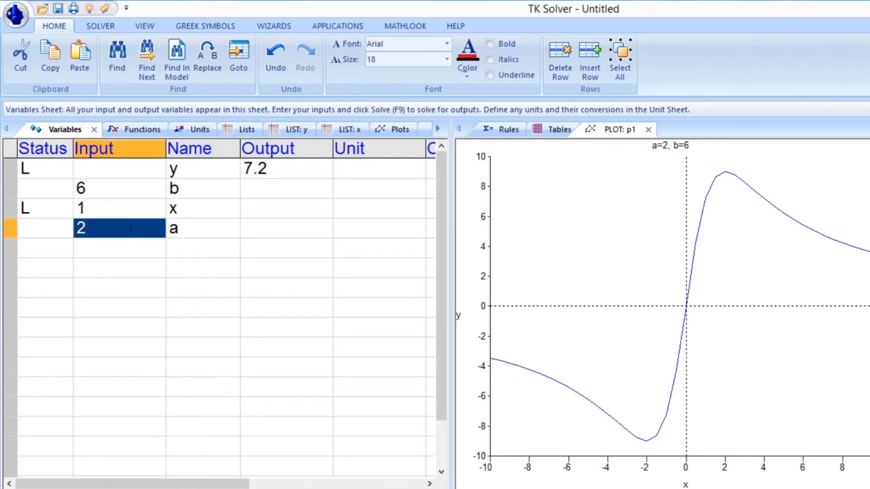
{"action": "key", "text": "BackSpace"}
{"action": "type", "text": "3"}
{"action": "key", "text": "Return"}
{"action": "left_click", "coordinate": [100, 26]}
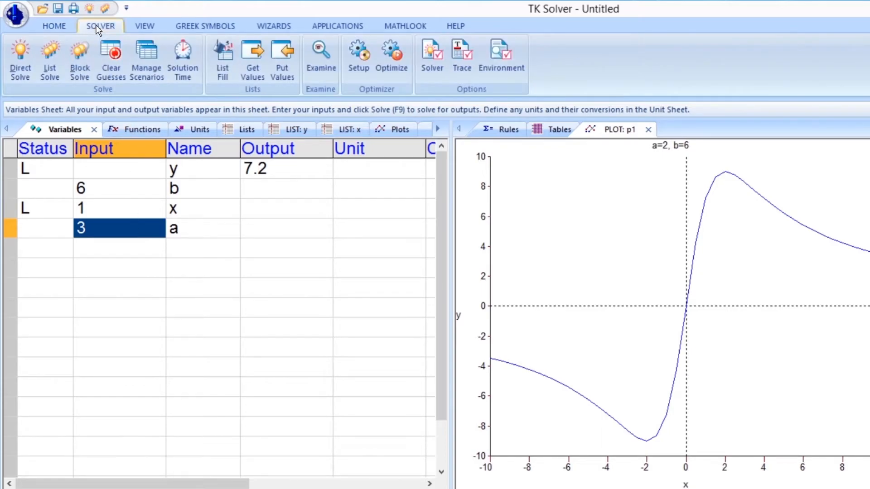
{"action": "left_click", "coordinate": [20, 65]}
- Rename list y as y1 in the Lists sheet and enter "a = 2" as its comment
{"action": "left_click", "coordinate": [242, 133]}
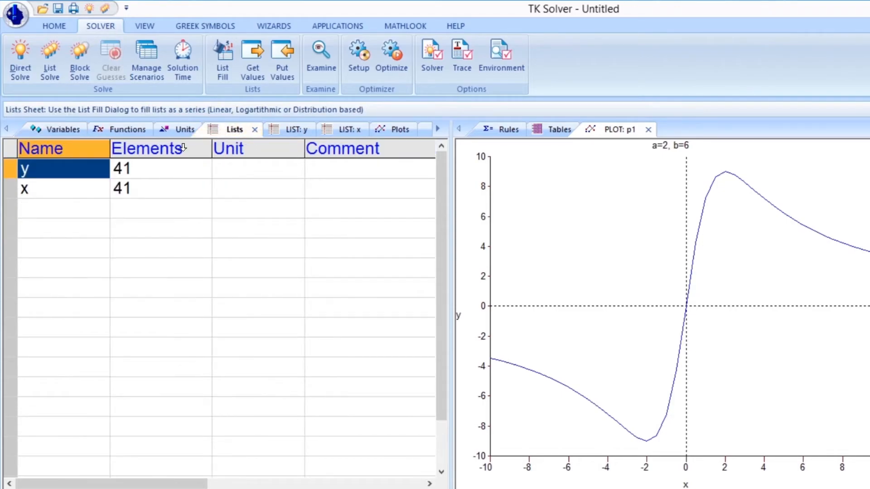
{"action": "double_click", "coordinate": [86, 177]}
{"action": "type", "text": "y1"}
{"action": "key", "text": "Return"}
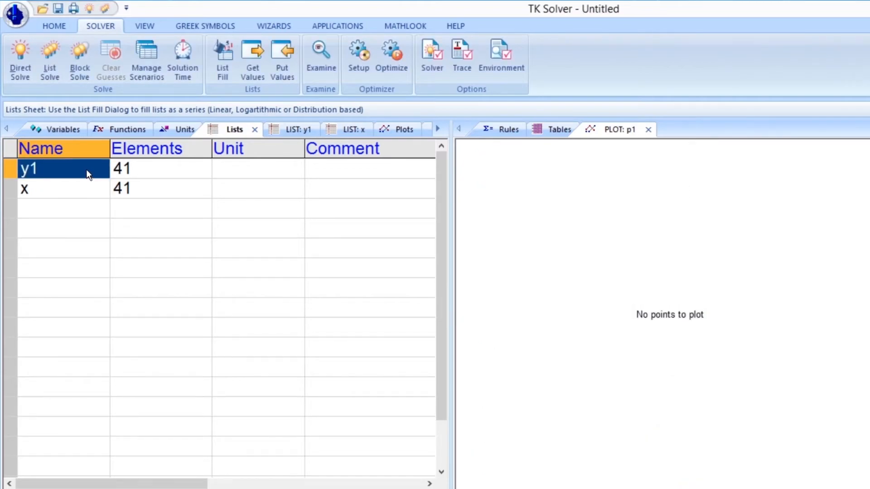
{"action": "left_click", "coordinate": [333, 169]}
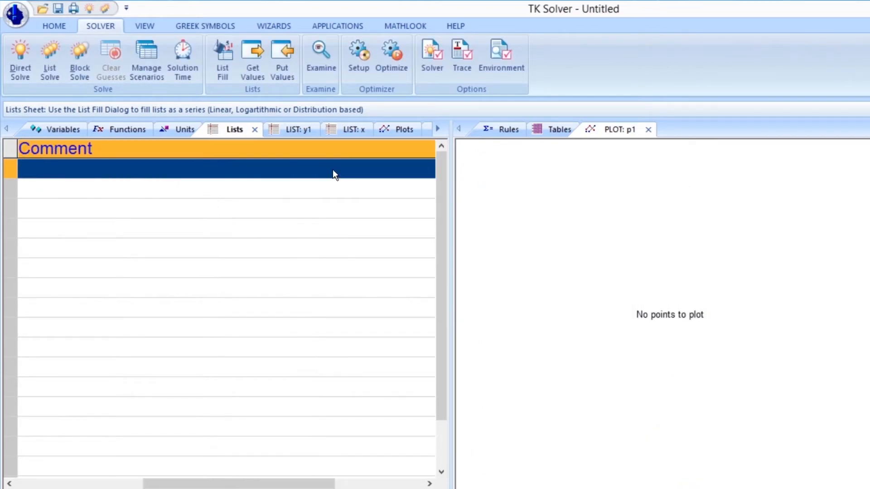
{"action": "type", "text": "a = 2"}
{"action": "key", "text": "Return"}
{"action": "left_click_drag", "start_coordinate": [158, 486], "coordinate": [31, 486]}
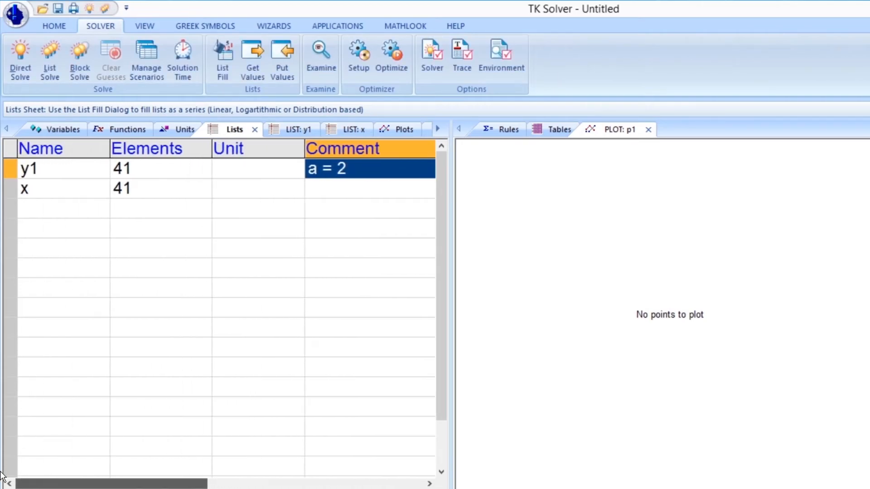
- Run List Solve and rename the newly solved list y as y2
{"action": "left_click", "coordinate": [56, 57]}
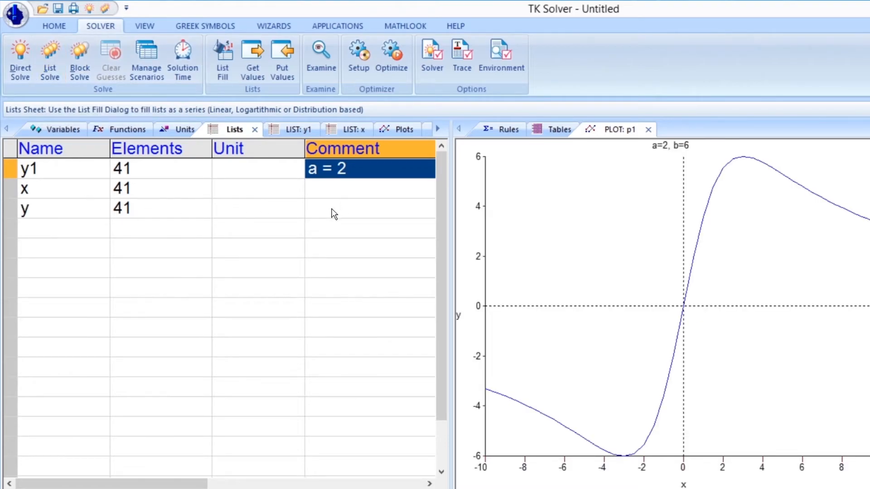
{"action": "left_click", "coordinate": [77, 211]}
{"action": "key", "text": "BackSpace"}
{"action": "type", "text": "y2"}
{"action": "key", "text": "Return"}
- Enter "a = 3" as the comment of list y2
{"action": "key", "text": "Right"}
{"action": "key", "text": "Right"}
{"action": "key", "text": "Right"}
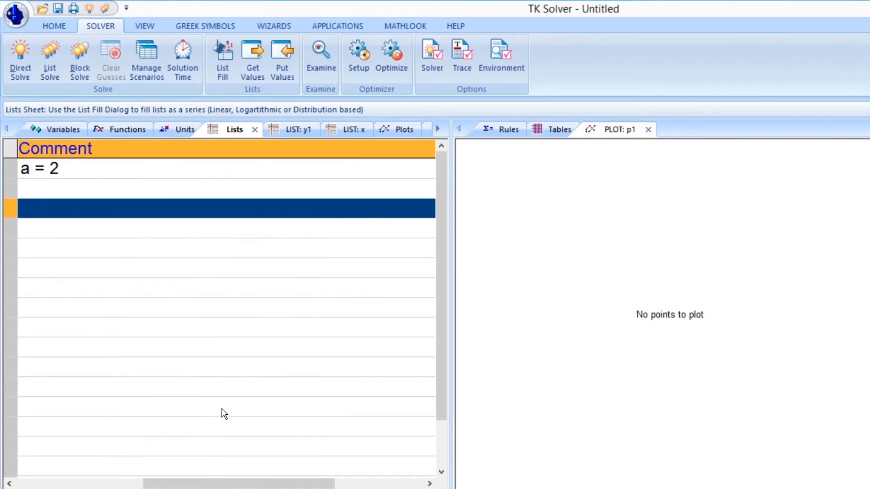
{"action": "type", "text": "a = 3"}
{"action": "key", "text": "Return"}
{"action": "left_click_drag", "start_coordinate": [227, 484], "coordinate": [161, 484]}
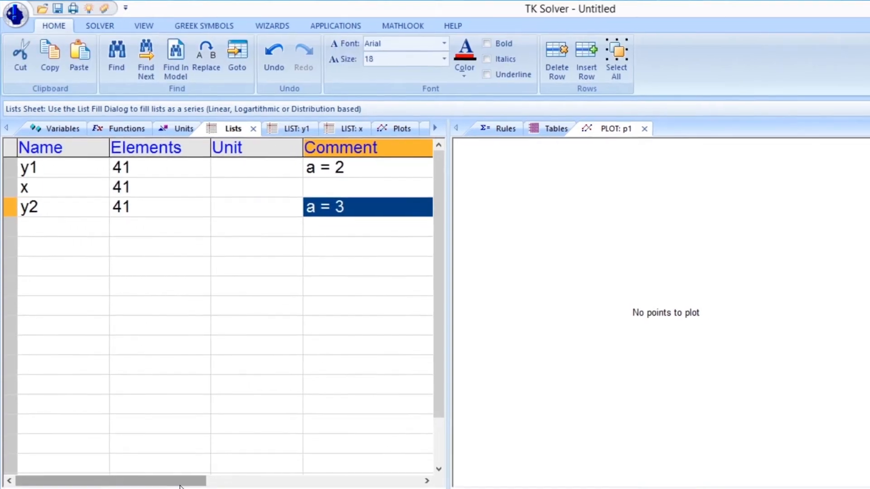
- Display the subsheet of table t1, replace list y with y1 and add list y2
{"action": "left_click", "coordinate": [556, 129]}
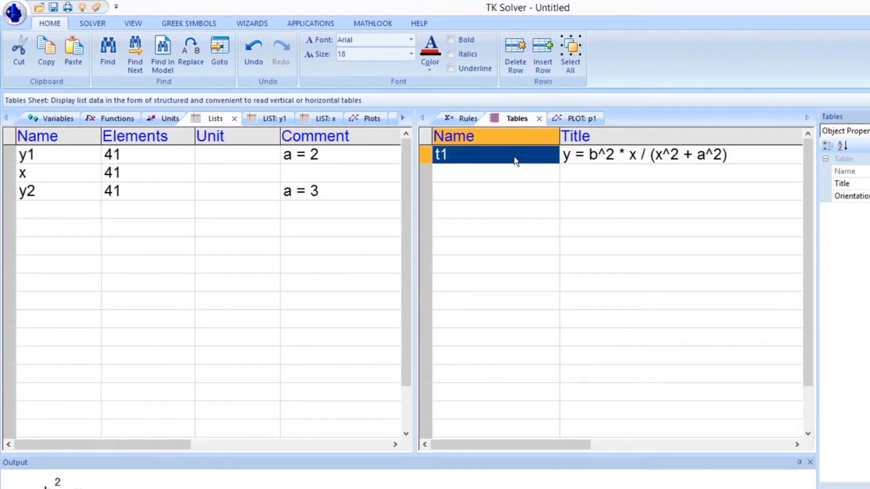
{"action": "right_click", "coordinate": [515, 161]}
{"action": "left_click", "coordinate": [525, 167]}
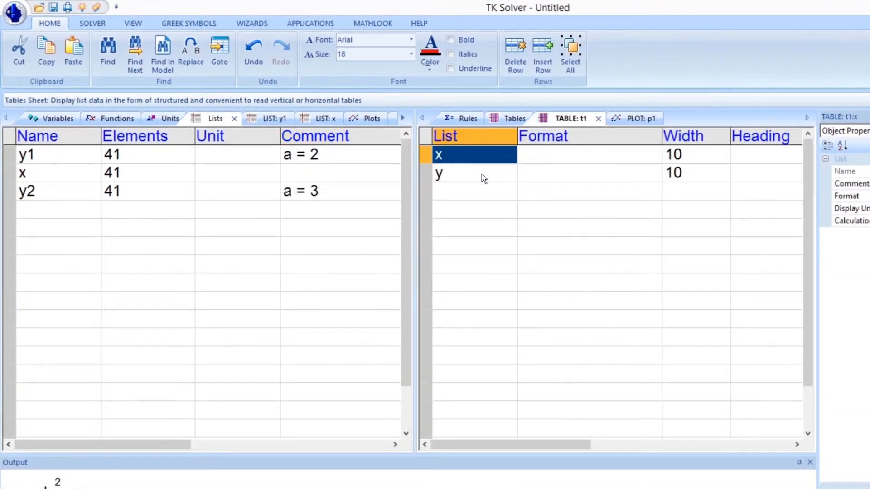
{"action": "left_click", "coordinate": [483, 178]}
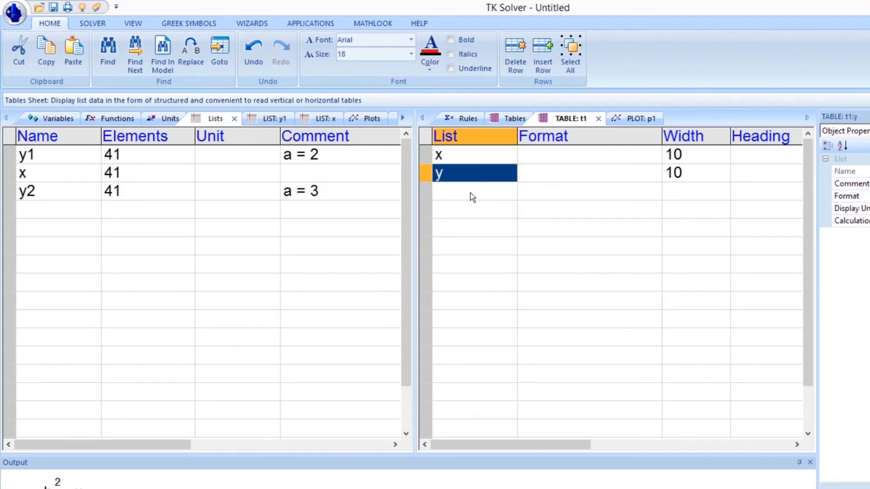
{"action": "key", "text": "BackSpace"}
{"action": "type", "text": "y1"}
{"action": "key", "text": "Return"}
{"action": "left_click", "coordinate": [467, 198]}
{"action": "type", "text": "y2"}
{"action": "key", "text": "Return"}
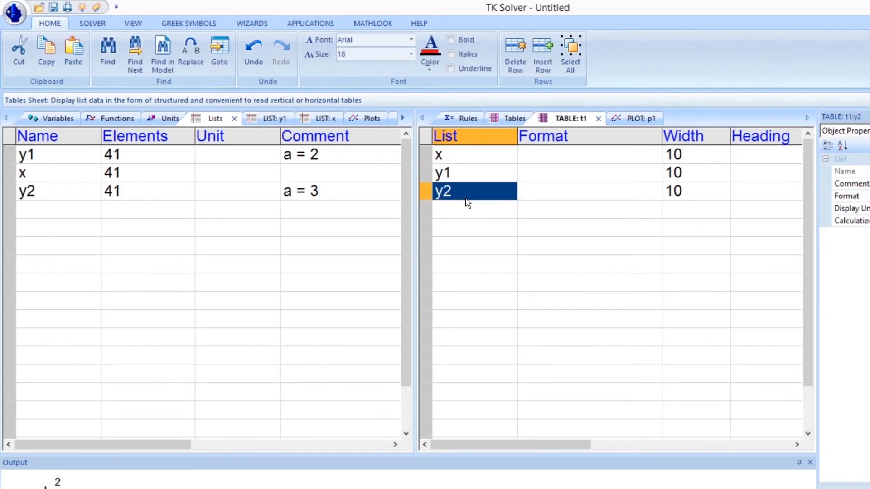
- Set the table headings to "y, a=2" for list y1 and "y, a=3" for list y2
{"action": "left_click", "coordinate": [767, 181]}
{"action": "type", "text": "y, "}
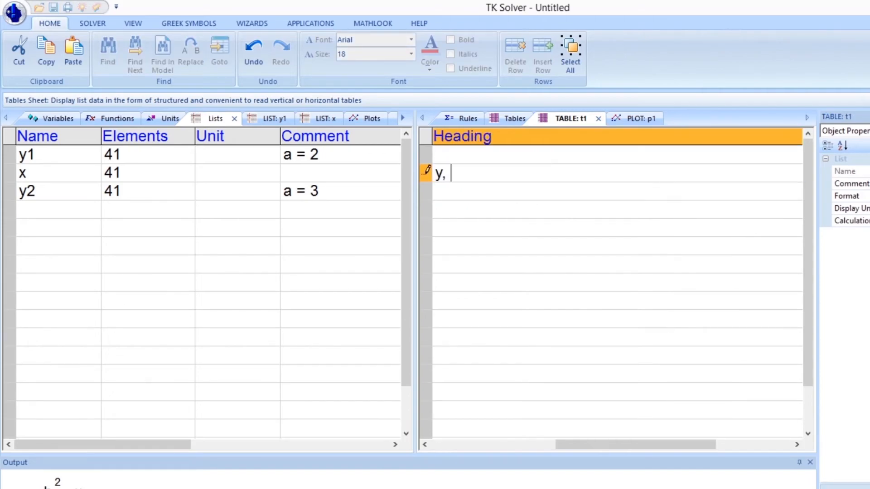
{"action": "type", "text": "a=2"}
{"action": "key", "text": "Return"}
{"action": "key", "text": "Down"}
{"action": "type", "text": "y, a=3"}
{"action": "key", "text": "Return"}
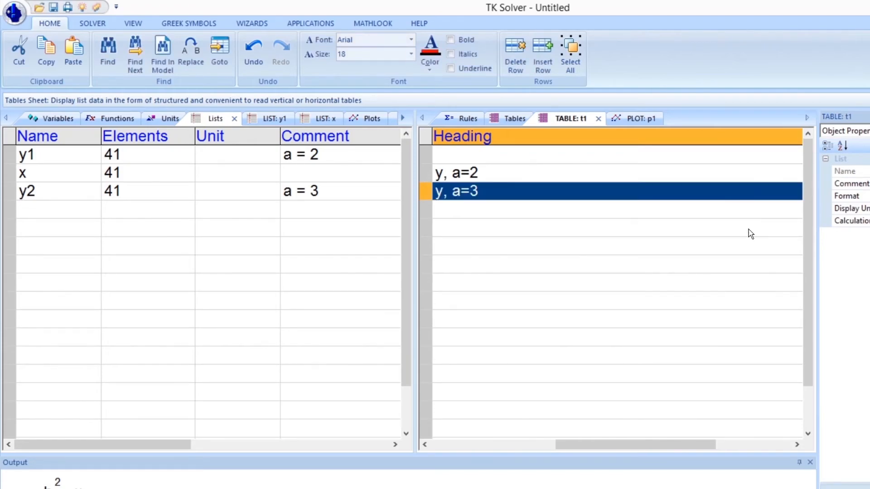
- Display the interactive table of t1 and review its x, y1 and y2 values through the last element
{"action": "left_click_drag", "start_coordinate": [658, 445], "coordinate": [520, 444]}
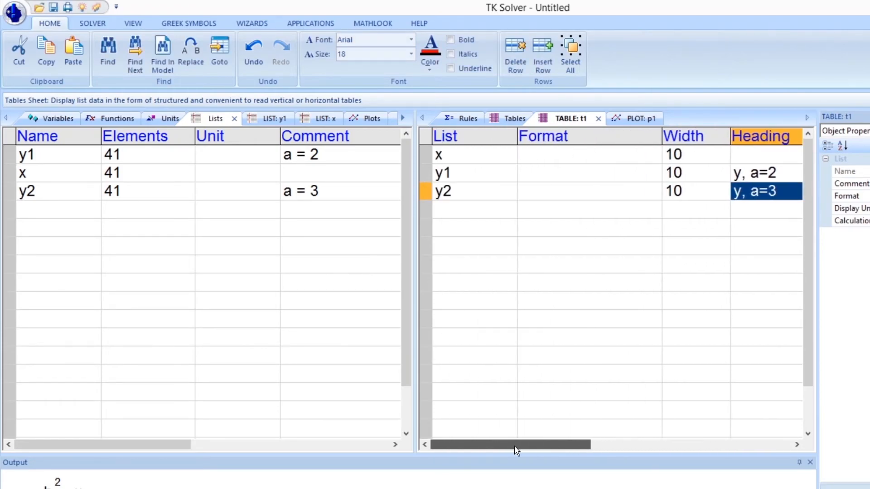
{"action": "right_click", "coordinate": [461, 193]}
{"action": "left_click", "coordinate": [509, 202]}
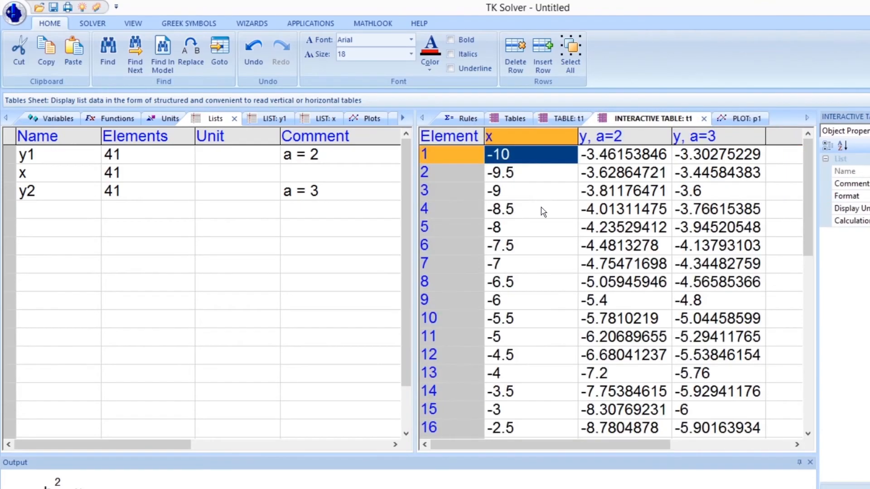
{"action": "left_click_drag", "start_coordinate": [805, 172], "coordinate": [792, 364]}
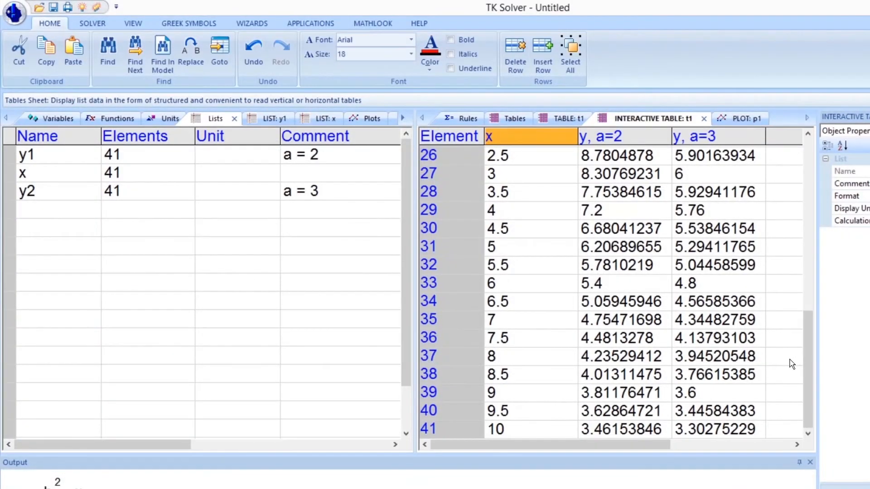
- Open the subsheet of line chart p1 and set the first curve's Y-axis list to y1
{"action": "left_click", "coordinate": [369, 119]}
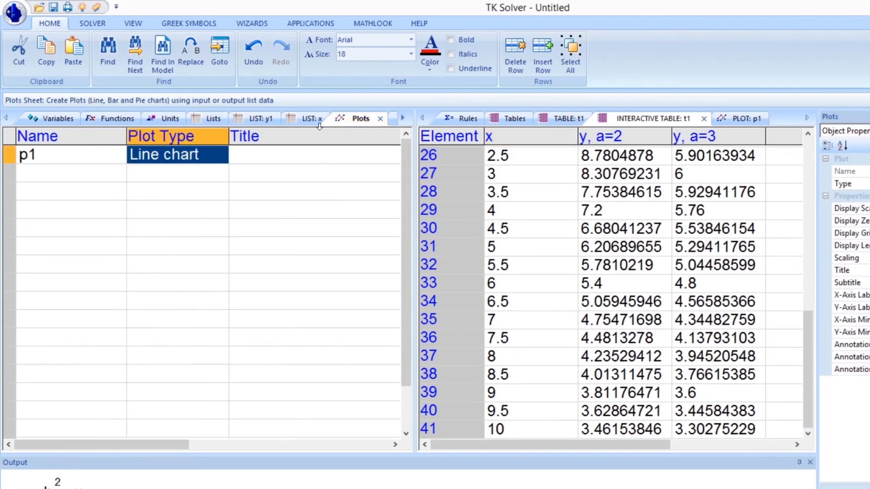
{"action": "left_click", "coordinate": [97, 155]}
{"action": "double_click", "coordinate": [97, 156]}
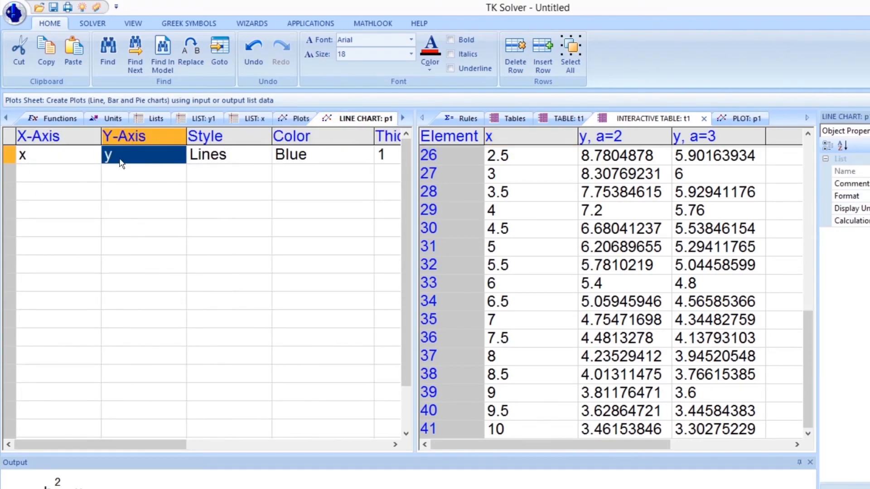
{"action": "key", "text": "BackSpace"}
{"action": "type", "text": "y1"}
{"action": "key", "text": "Return"}
- Add a second curve to line chart p1 with x as X-axis list and y2 as Y-axis list
{"action": "key", "text": "Down"}
{"action": "key", "text": "Left"}
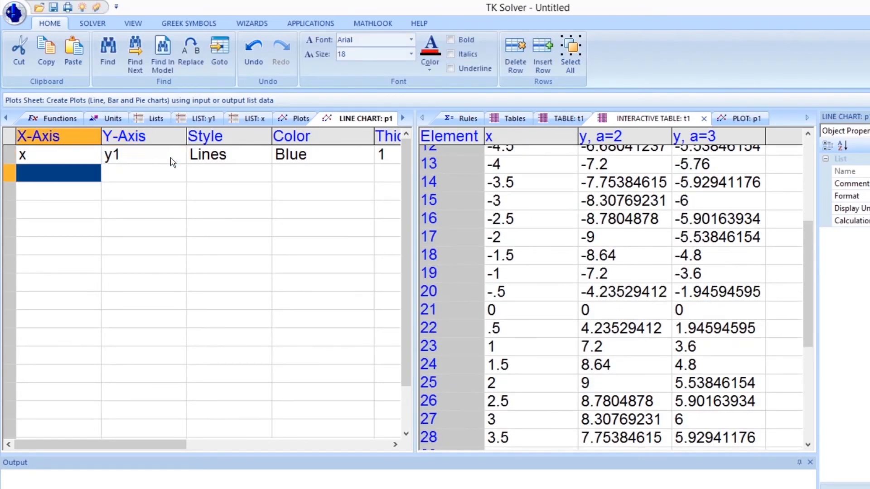
{"action": "type", "text": "x"}
{"action": "key", "text": "Return"}
{"action": "key", "text": "Right"}
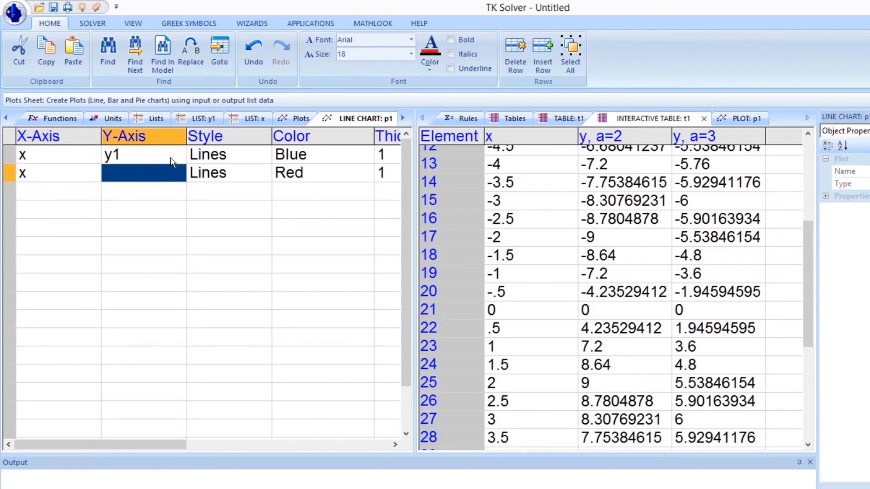
{"action": "type", "text": "y2"}
{"action": "key", "text": "Return"}
{"action": "key", "text": "Right"}
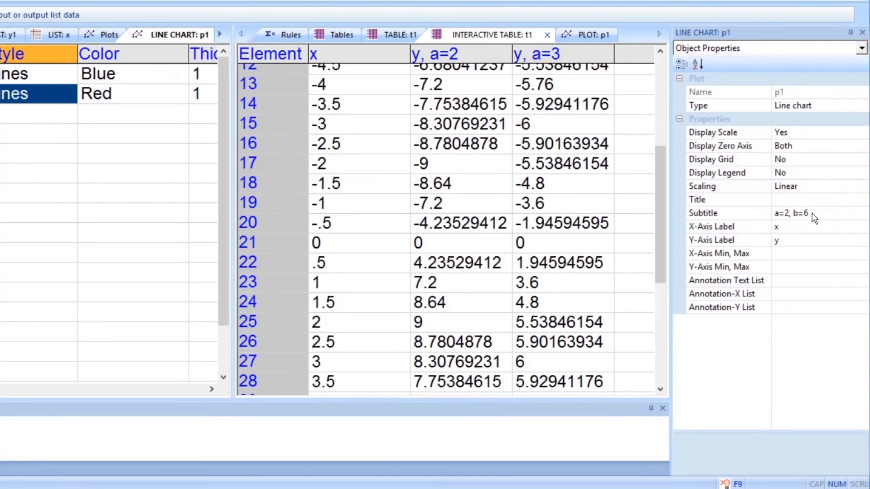
- Change the subtitle of line chart p1 to "a=3, b=6"
{"action": "left_click", "coordinate": [812, 213]}
{"action": "key", "text": "Left"}
{"action": "key", "text": "Left"}
{"action": "key", "text": "Left"}
{"action": "key", "text": "Left"}
{"action": "key", "text": "BackSpace"}
{"action": "key", "text": "BackSpace"}
{"action": "type", "text": "3"}
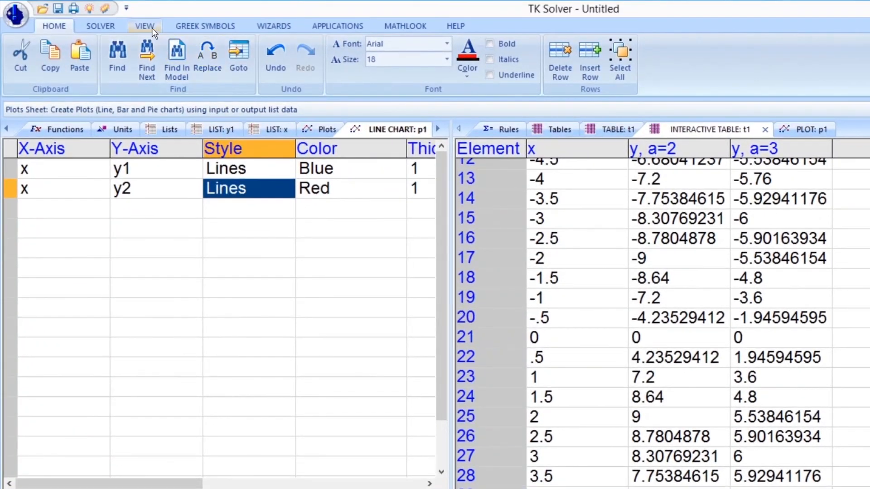
- Display plot p1 with the y1 and y2 curves
{"action": "left_click", "coordinate": [110, 10]}
{"action": "left_click", "coordinate": [188, 68]}
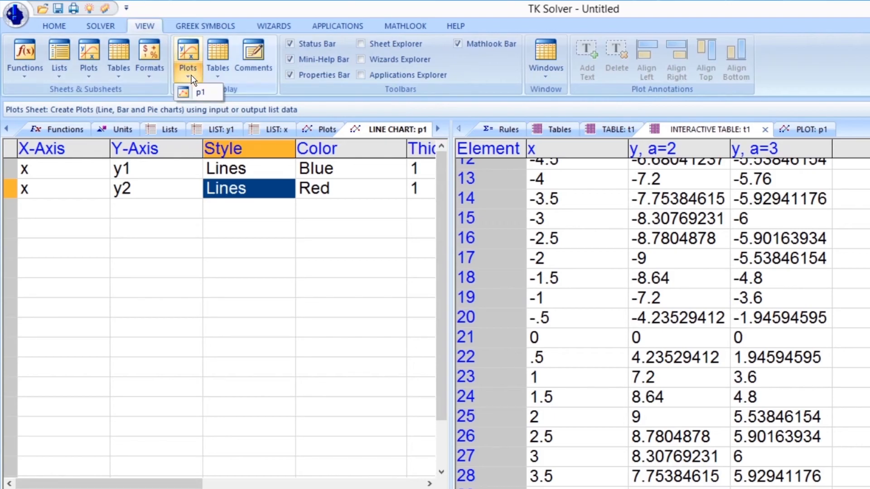
{"action": "left_click", "coordinate": [197, 92]}
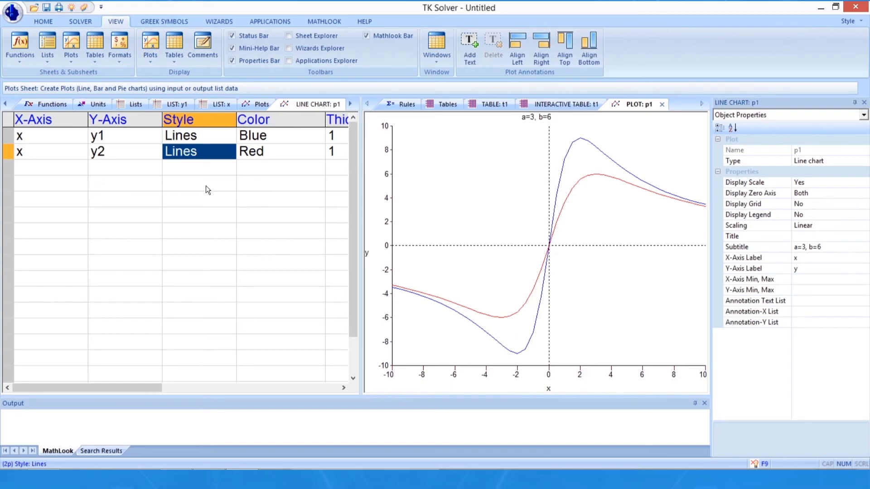
- Save the model under the file name tutorial3 in the TK 6 tutorial folder
{"action": "left_click", "coordinate": [12, 12]}
{"action": "left_click", "coordinate": [53, 188]}
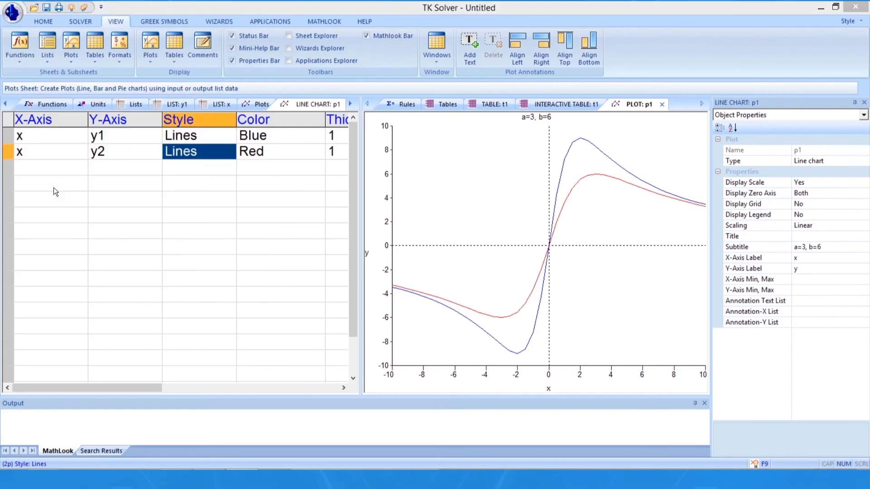
{"action": "type", "text": "tutorial3"}
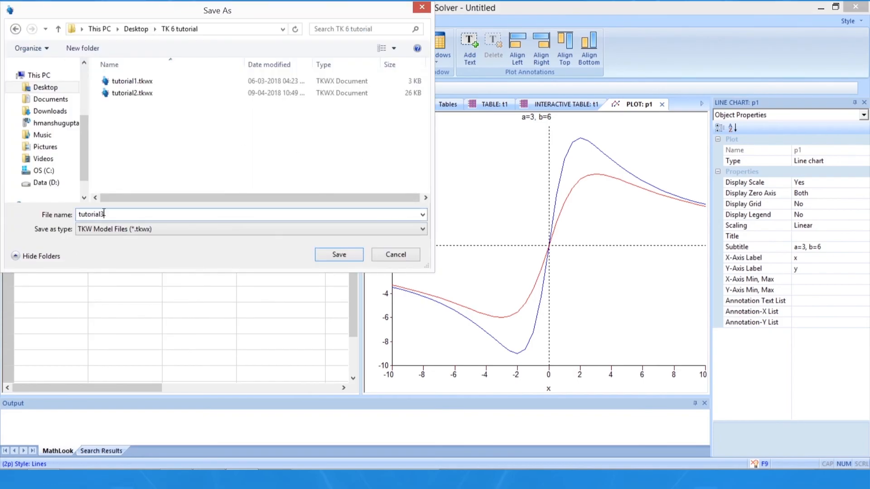
{"action": "key", "text": "Return"}
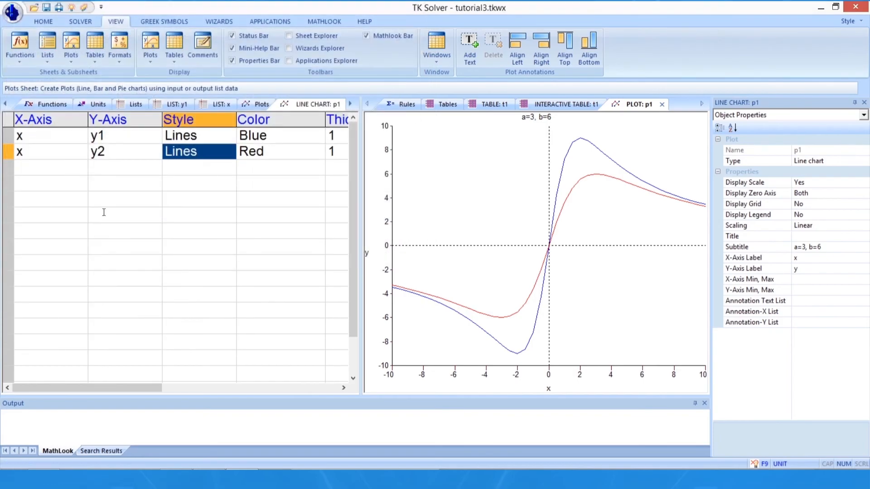